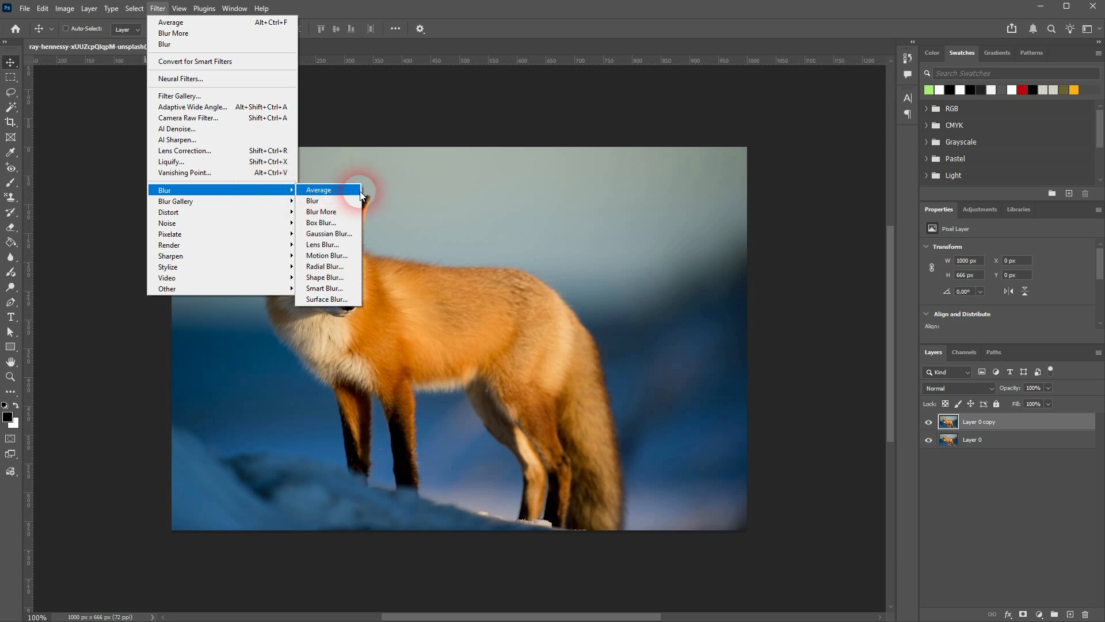
Step: Try the Average blur on Layer 0 copy, and undo it
click(328, 196)
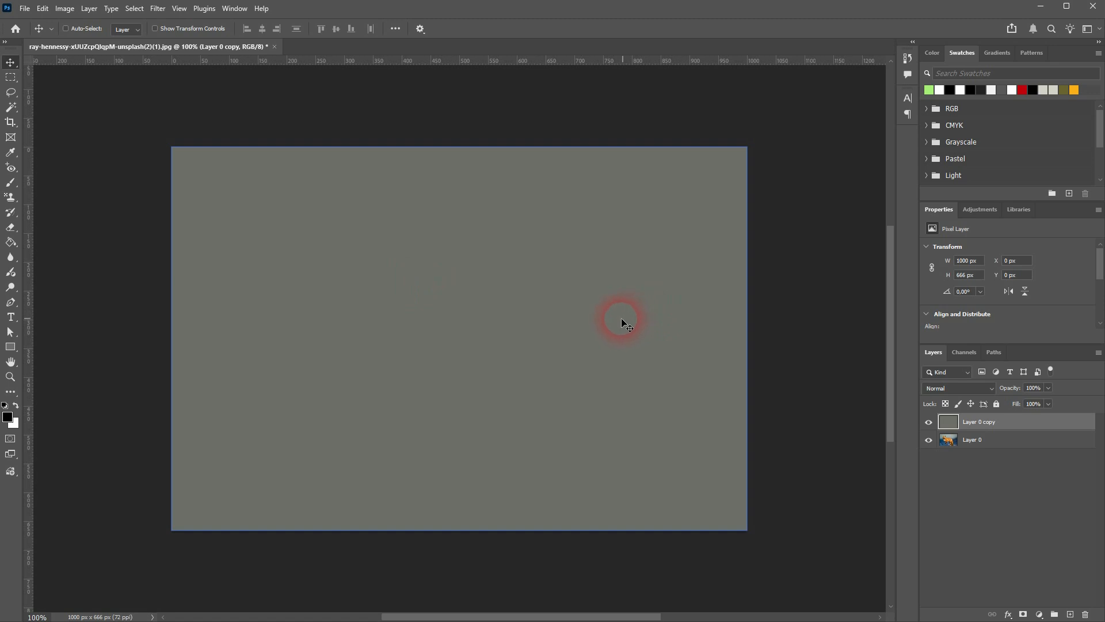
key(ctrl+z)
Step: Apply Blur More to Layer 0 copy and toggle the layer's visibility to compare it with the original
click(157, 8)
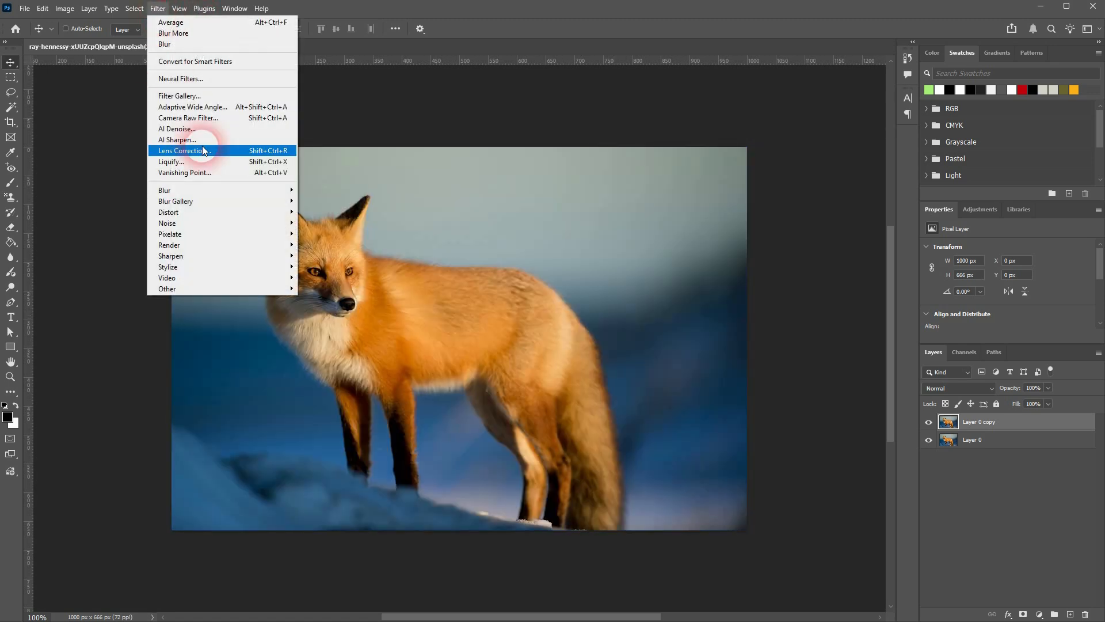
mouse_move(251, 197)
click(334, 212)
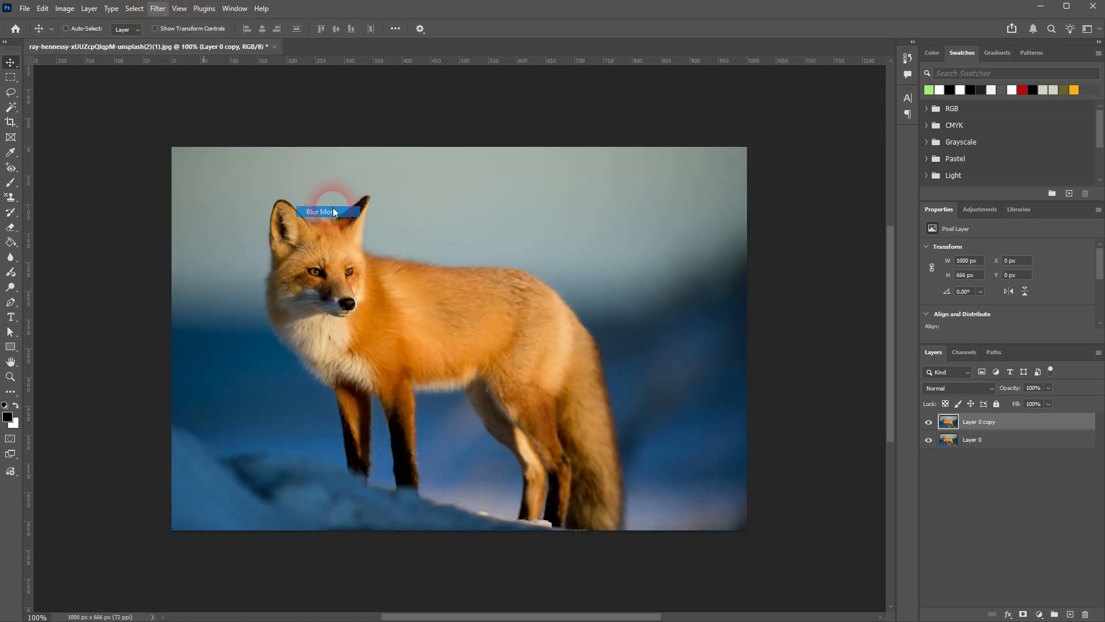
click(929, 423)
click(929, 423)
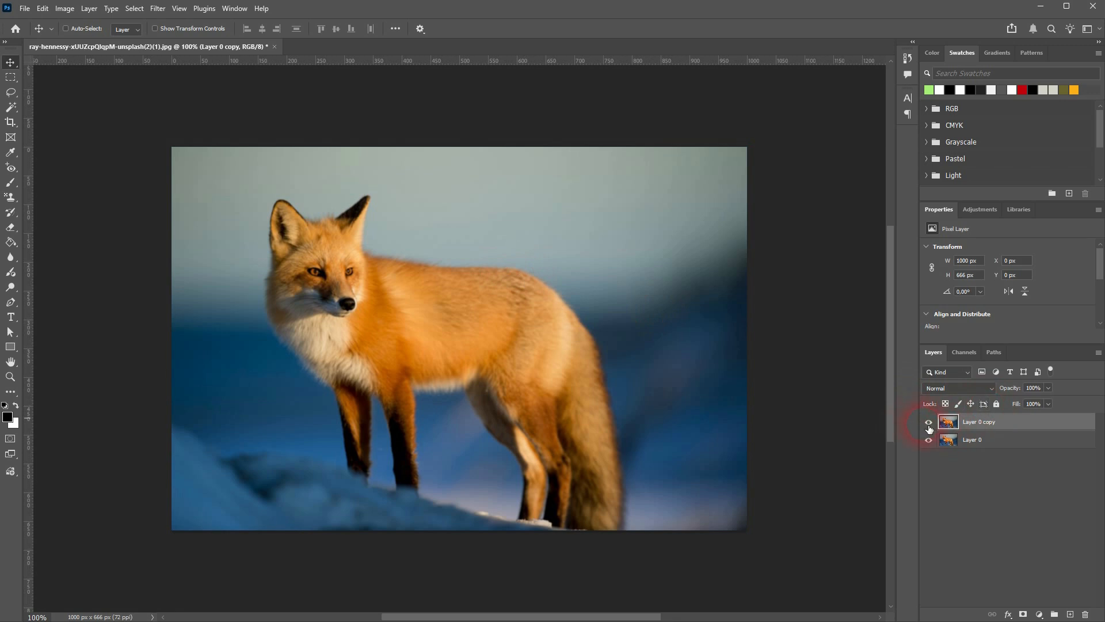
click(929, 423)
click(929, 423)
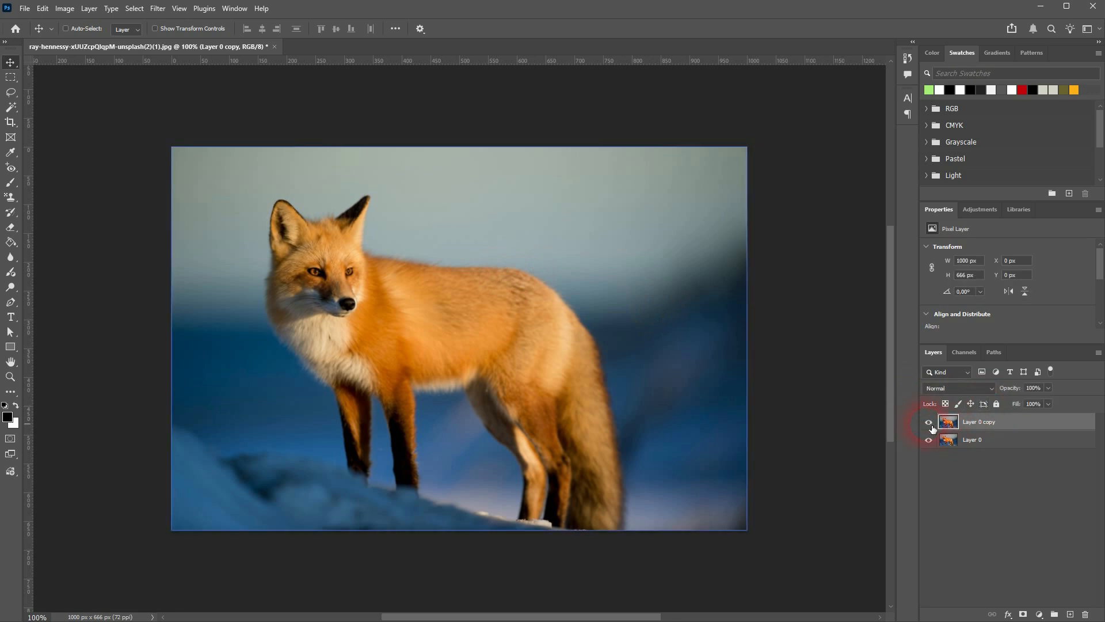
click(929, 423)
click(929, 423)
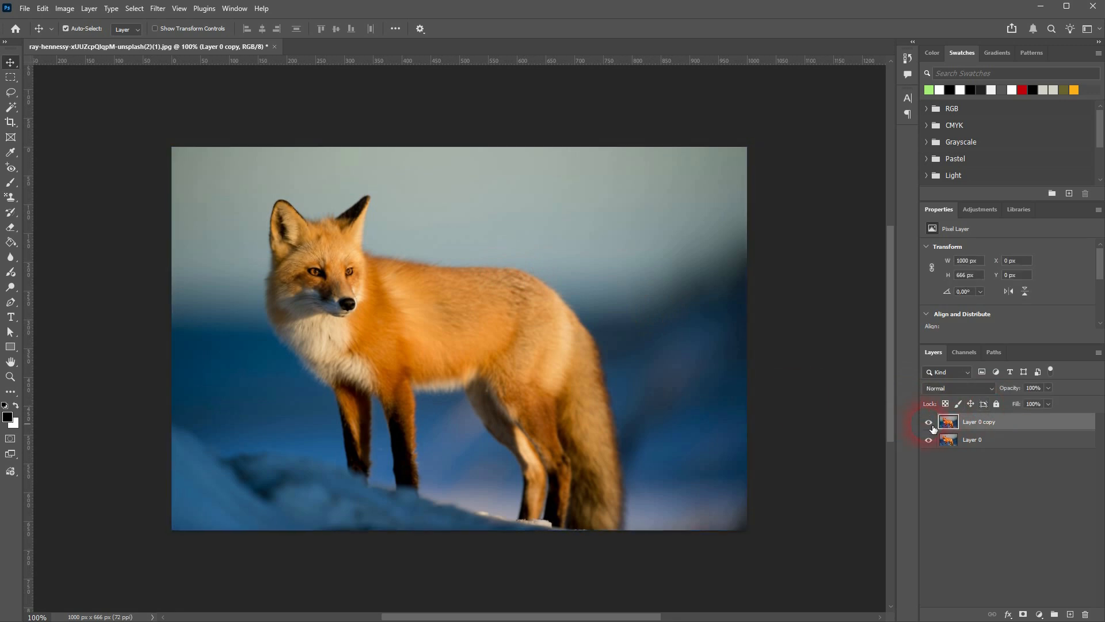
Step: Delete the Blur More copy and duplicate Layer 0 again
click(1088, 614)
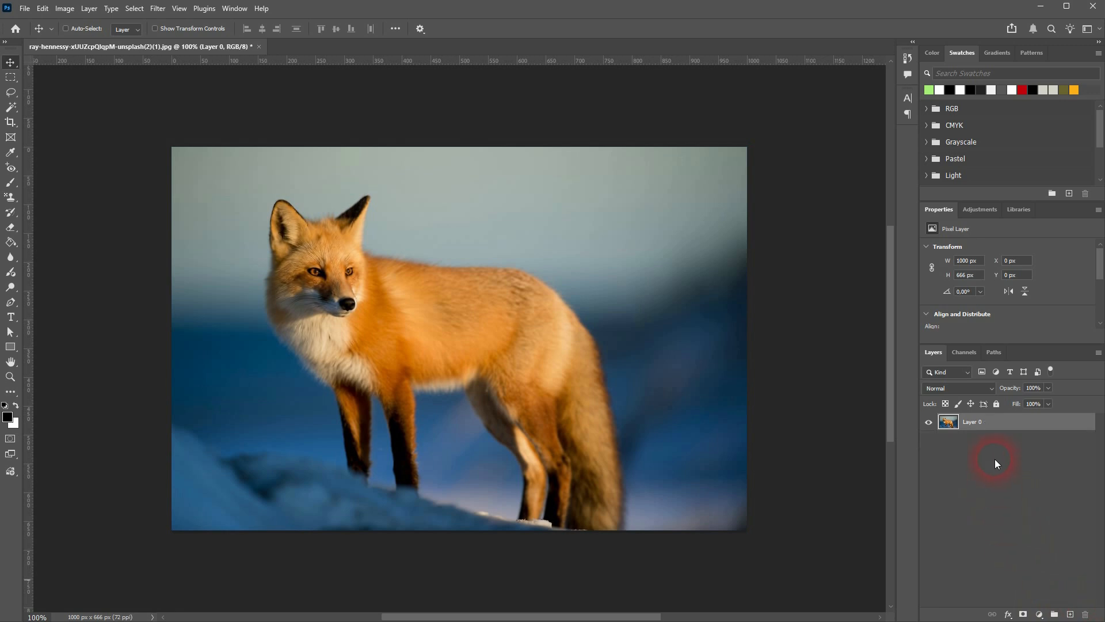
key(ctrl+j)
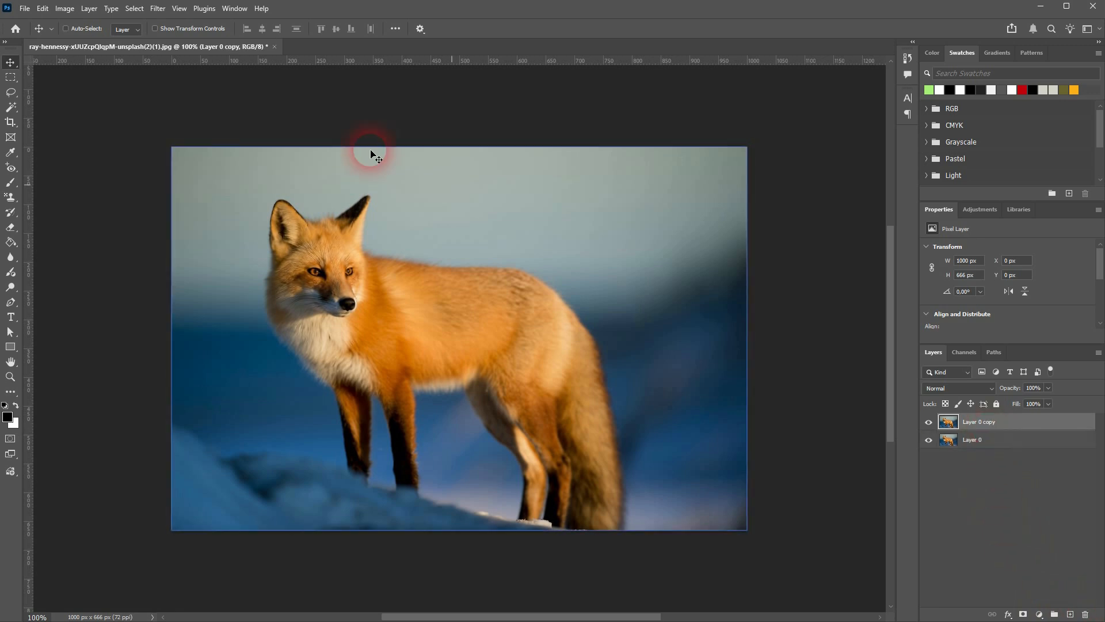
Step: Open Box Blur for Layer 0 copy and inspect the area under the fox's belly in the filter preview at 100%
click(157, 8)
mouse_move(270, 193)
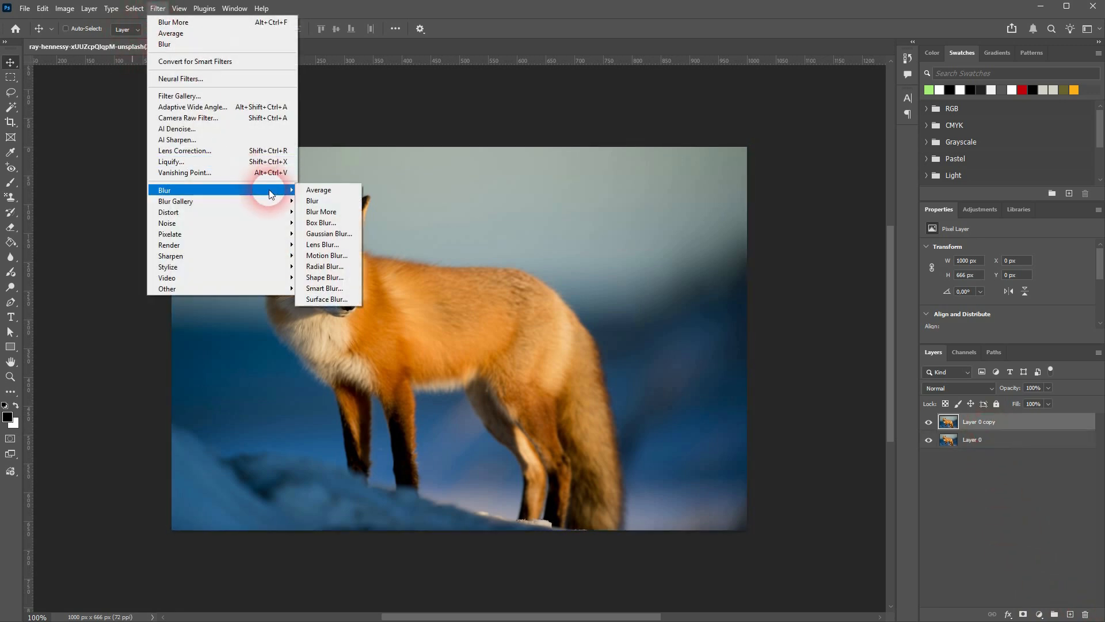
click(347, 228)
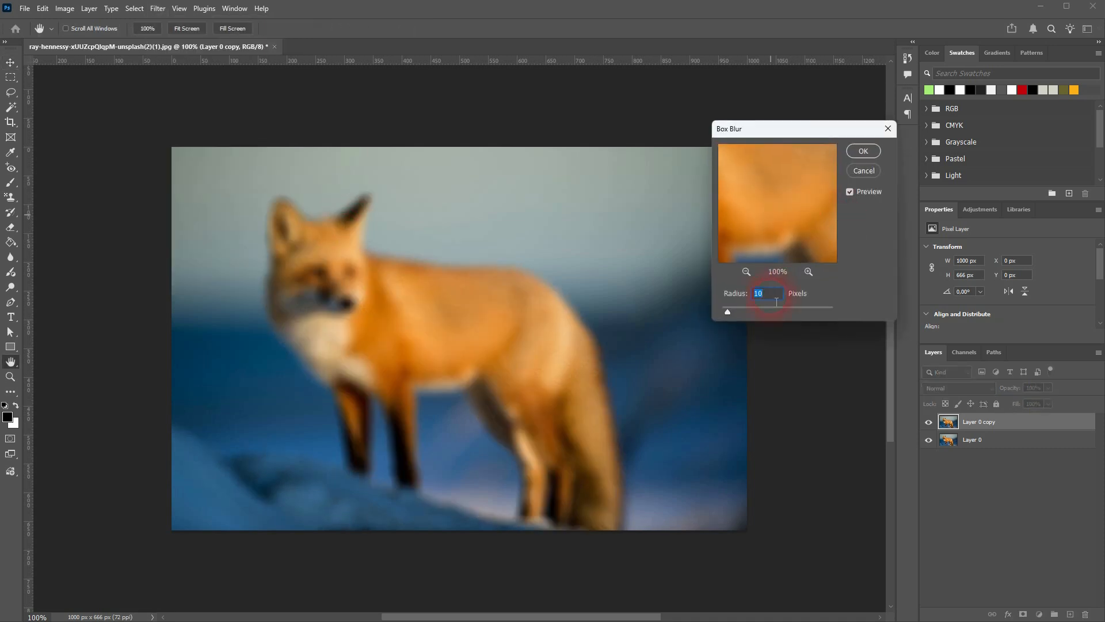
click(747, 271)
click(747, 271)
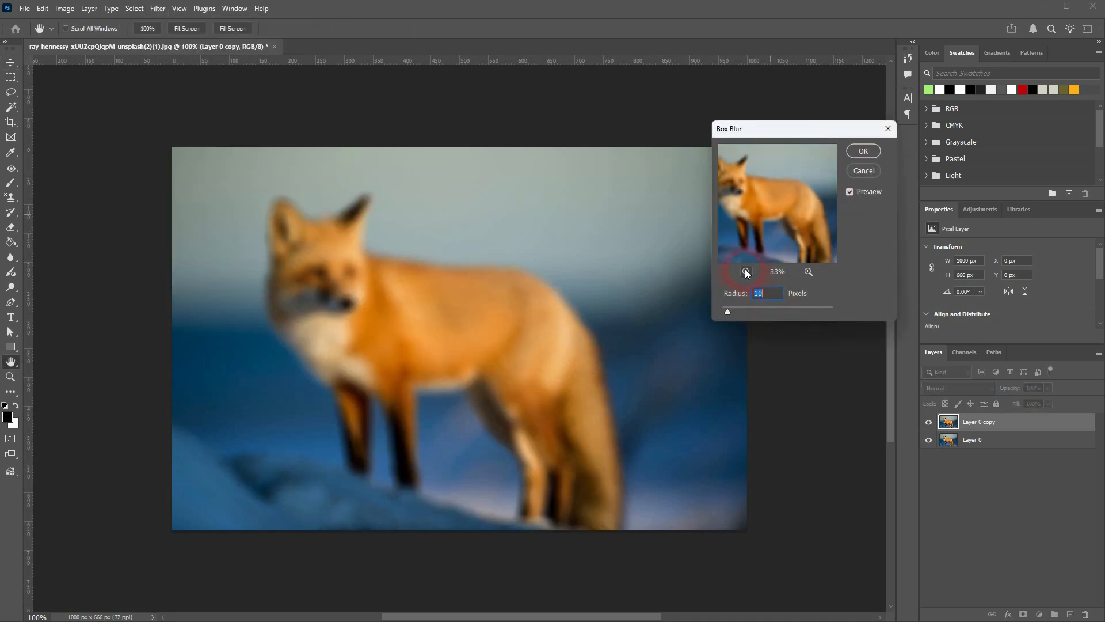
click(809, 271)
click(809, 271)
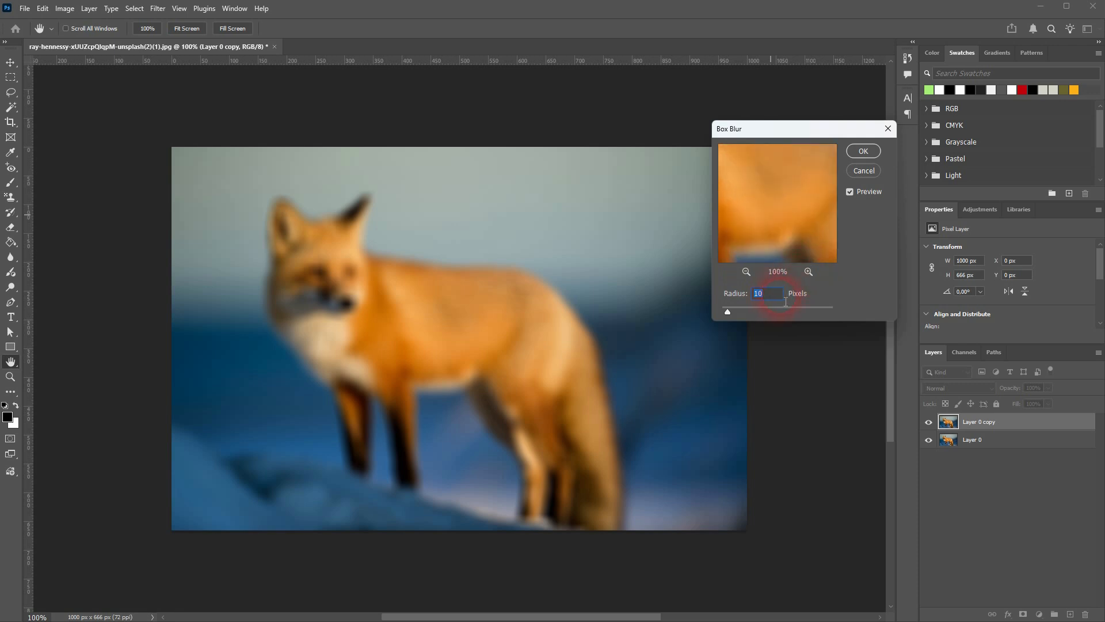
drag(800, 222, 818, 180)
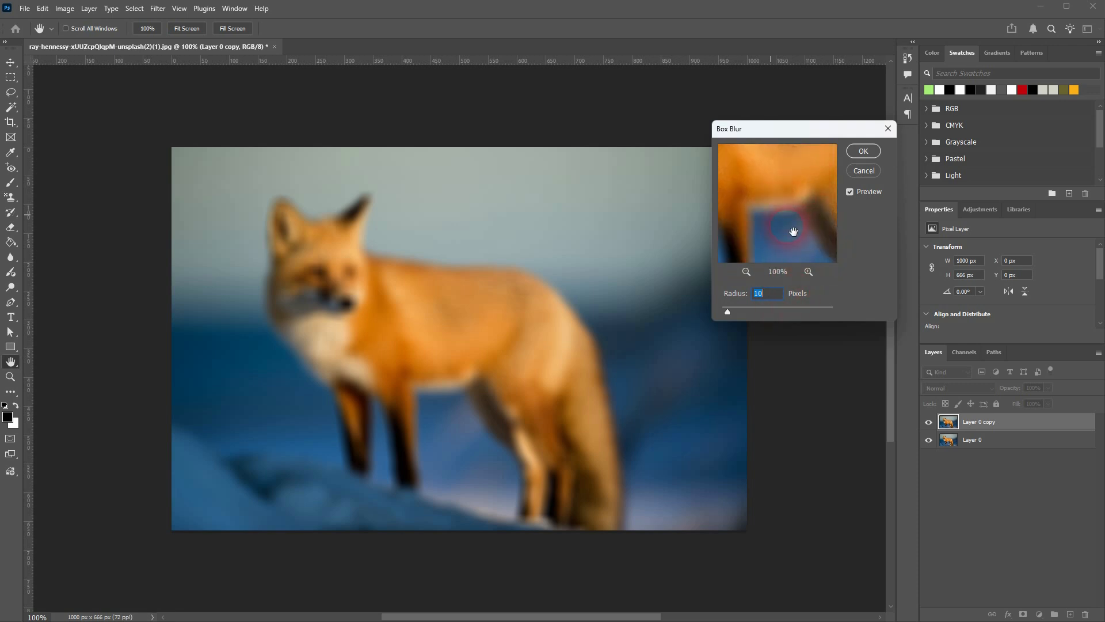
Step: Apply the Box Blur with the radius reduced to about 2 pixels, and toggle the layer to compare it with the original
drag(729, 307, 723, 312)
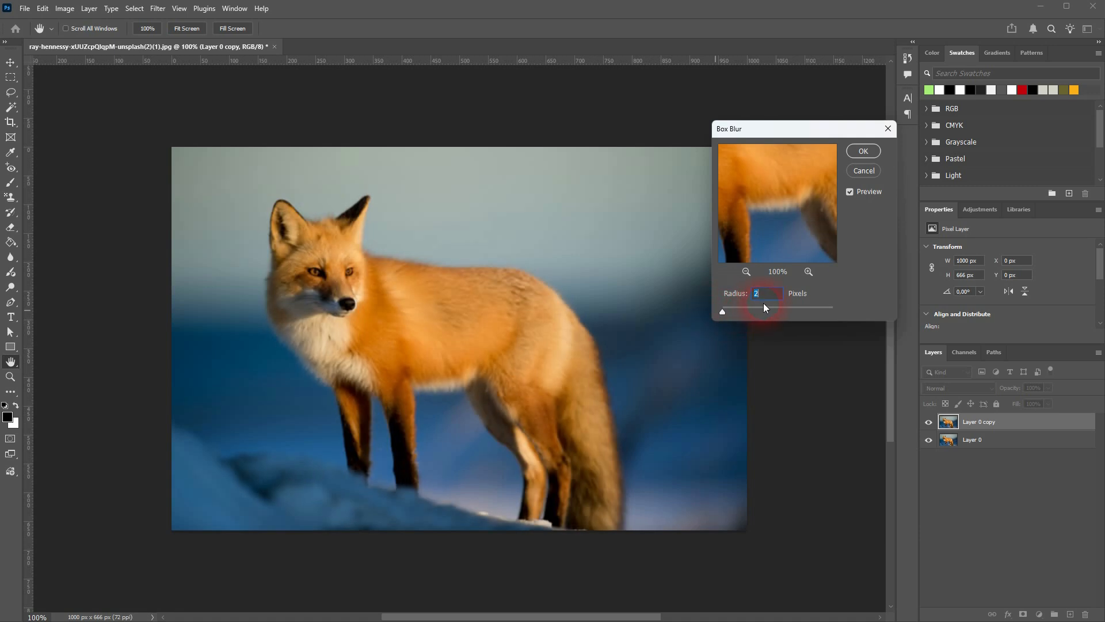
drag(714, 313, 681, 309)
click(862, 152)
key(v)
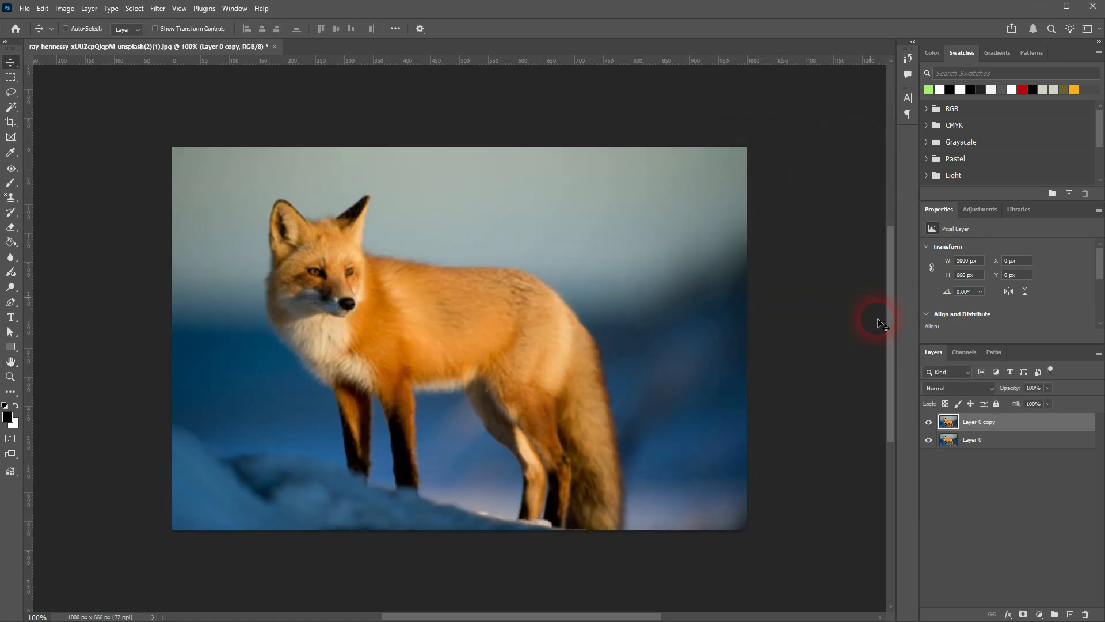
click(928, 422)
click(928, 422)
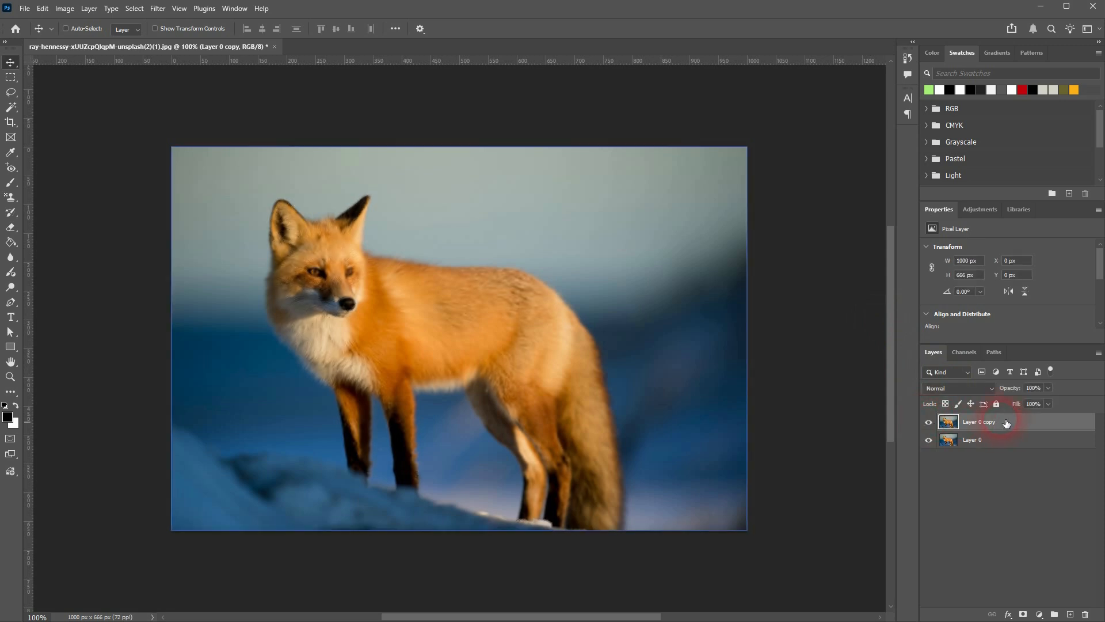
Step: Delete the box-blurred copy and make a fresh duplicate of Layer 0
drag(1006, 424, 1086, 615)
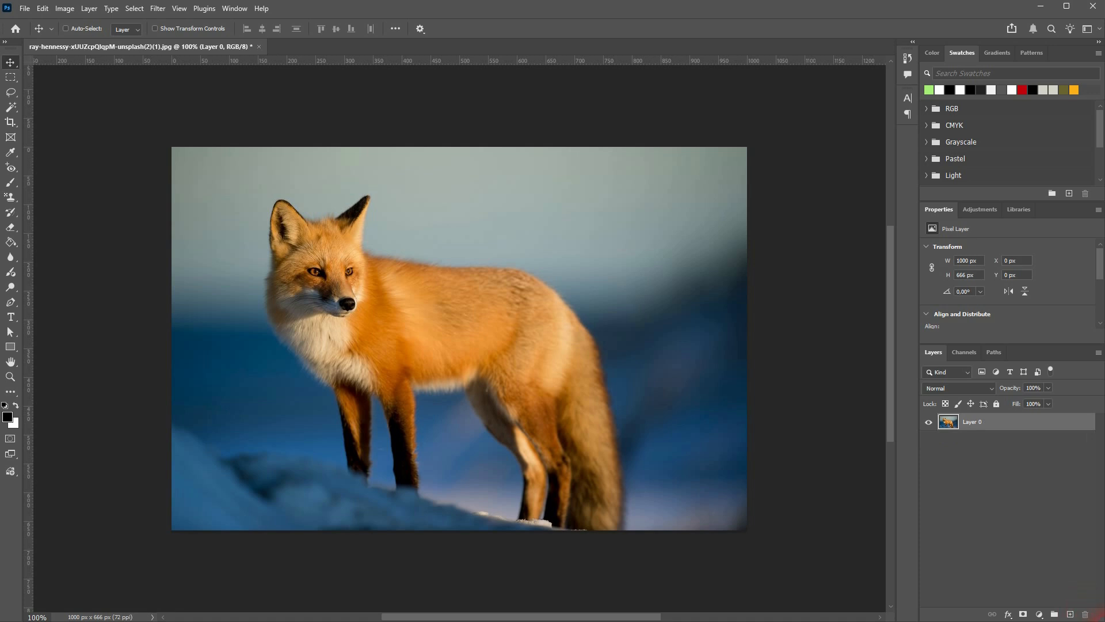
key(ctrl+j)
click(161, 10)
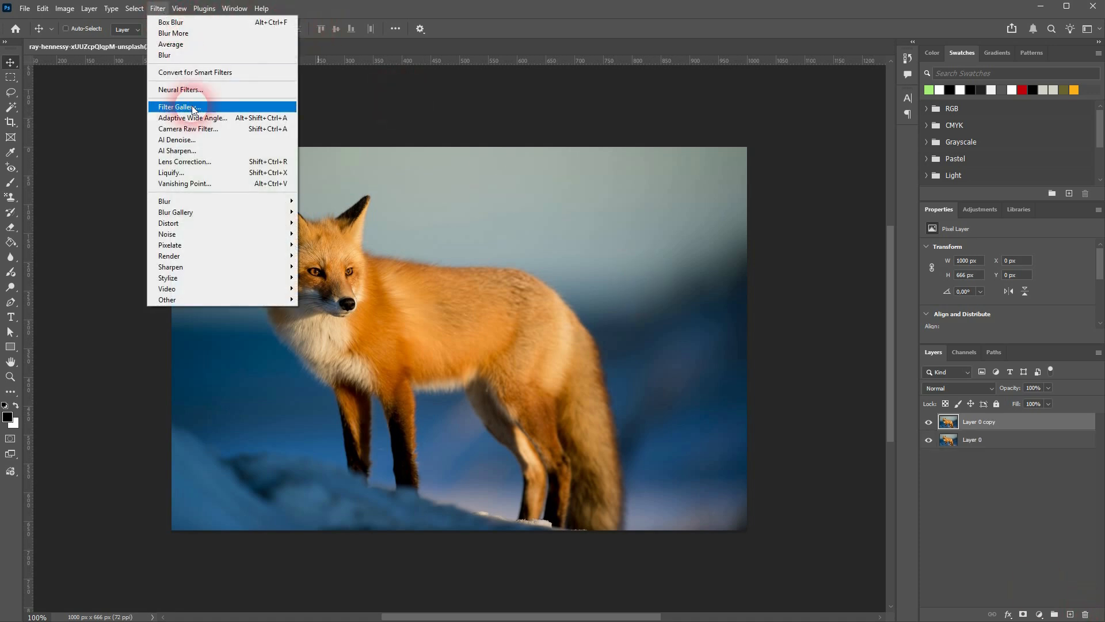
mouse_move(257, 201)
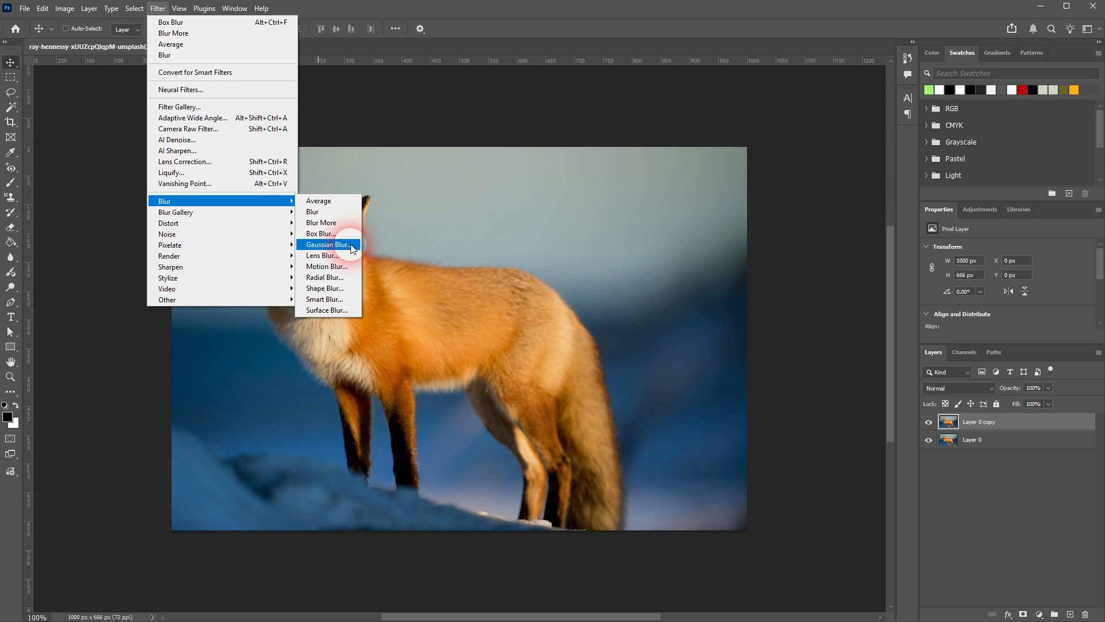
click(337, 255)
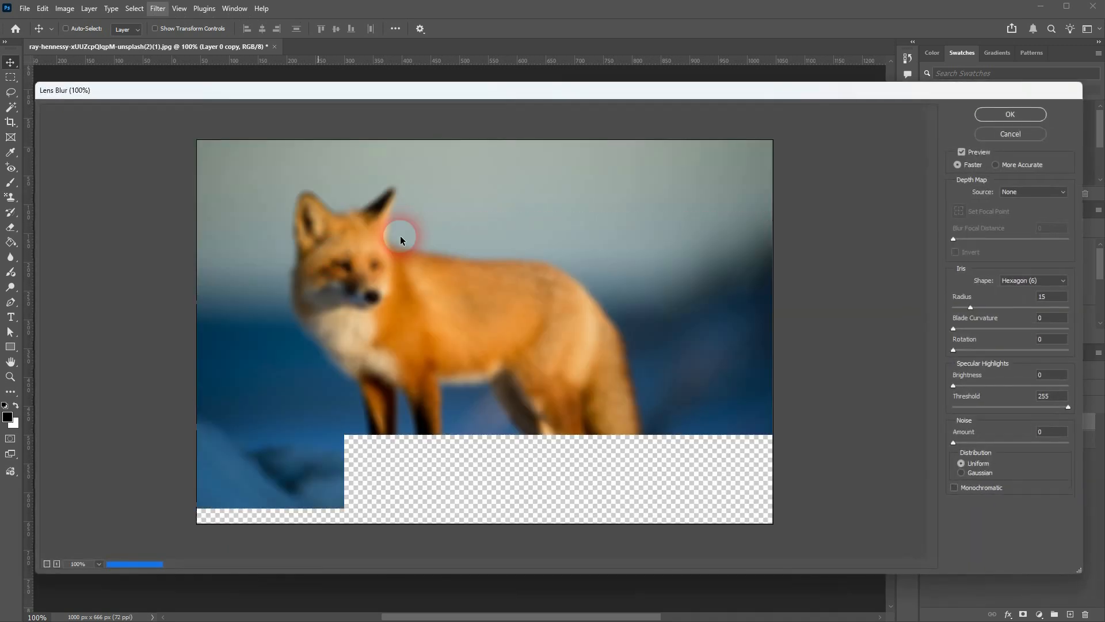
click(1015, 134)
Step: Try a Radial Blur with the Spin method, amount 10 and Good quality on Layer 0 copy, and undo it
click(157, 8)
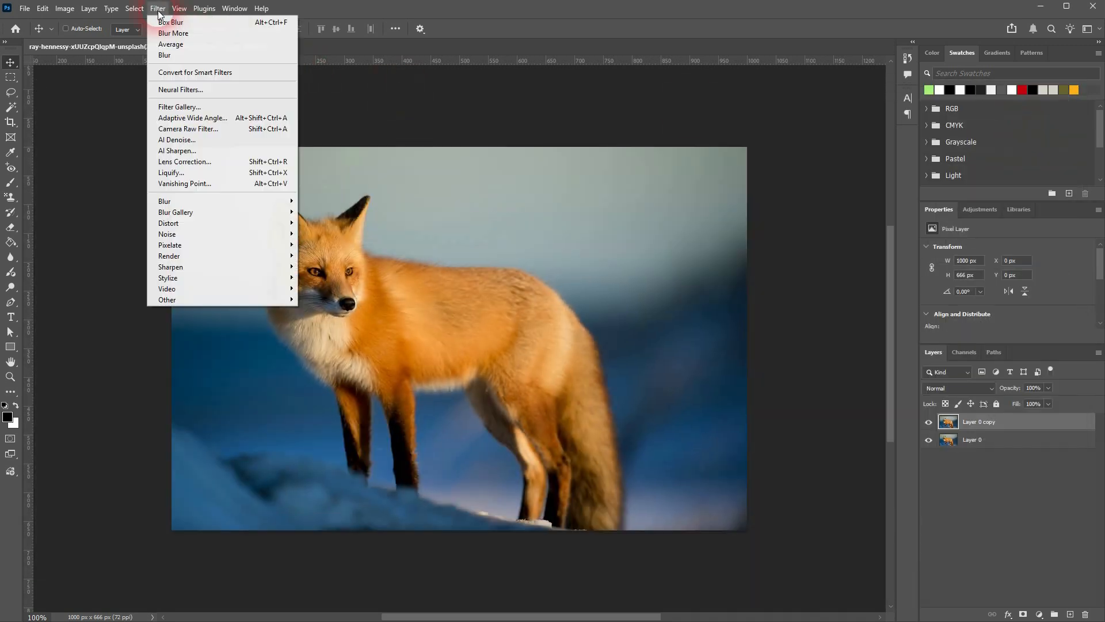
click(271, 203)
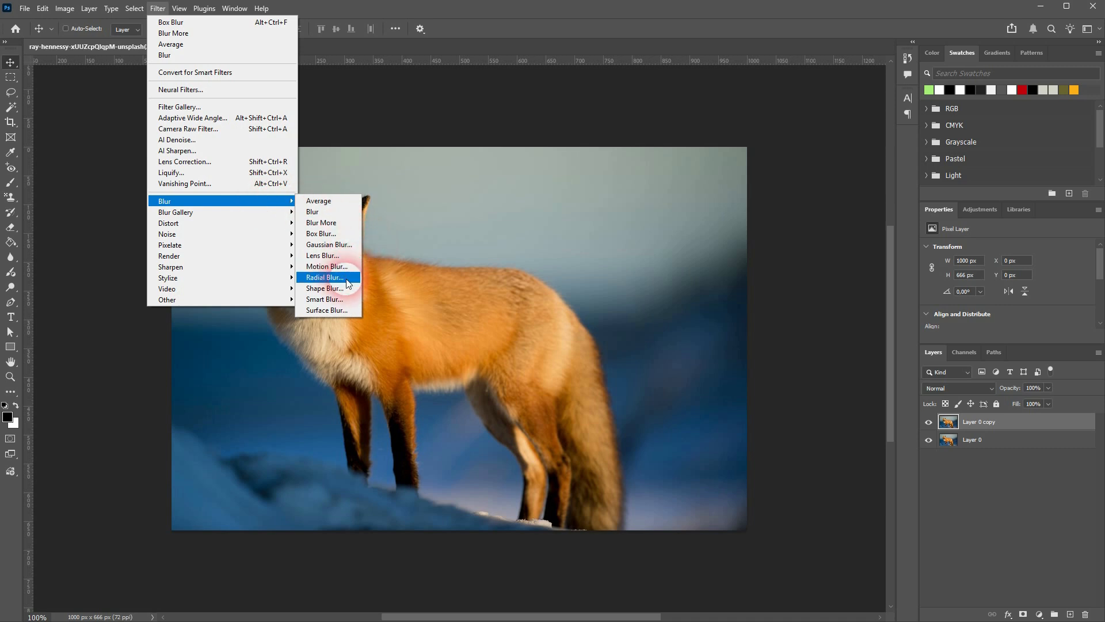
click(325, 278)
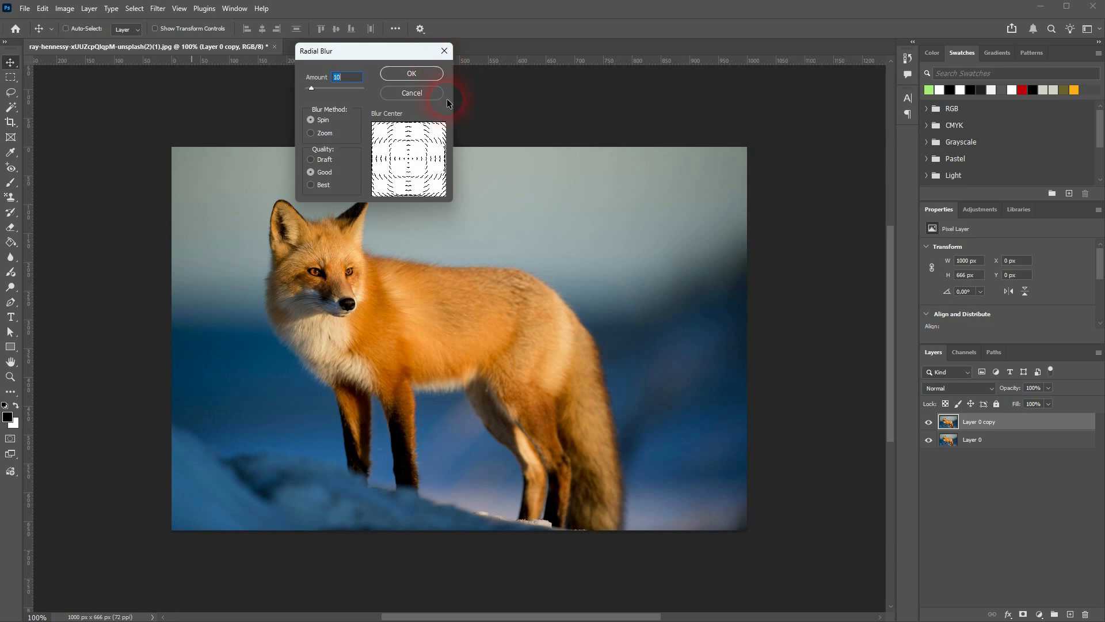
click(322, 134)
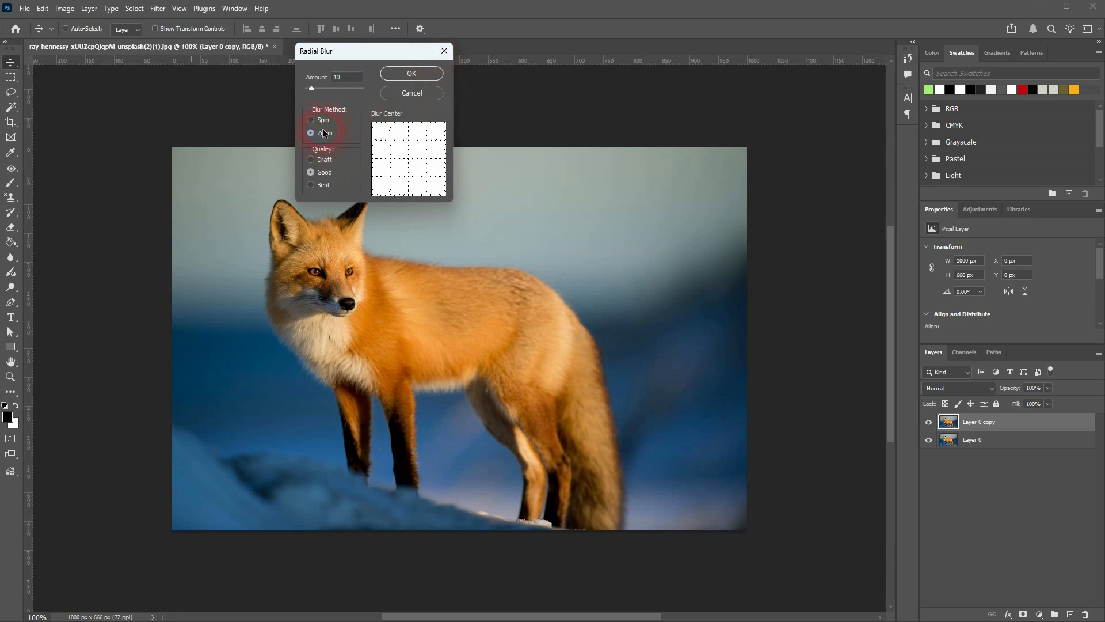
click(320, 120)
click(414, 74)
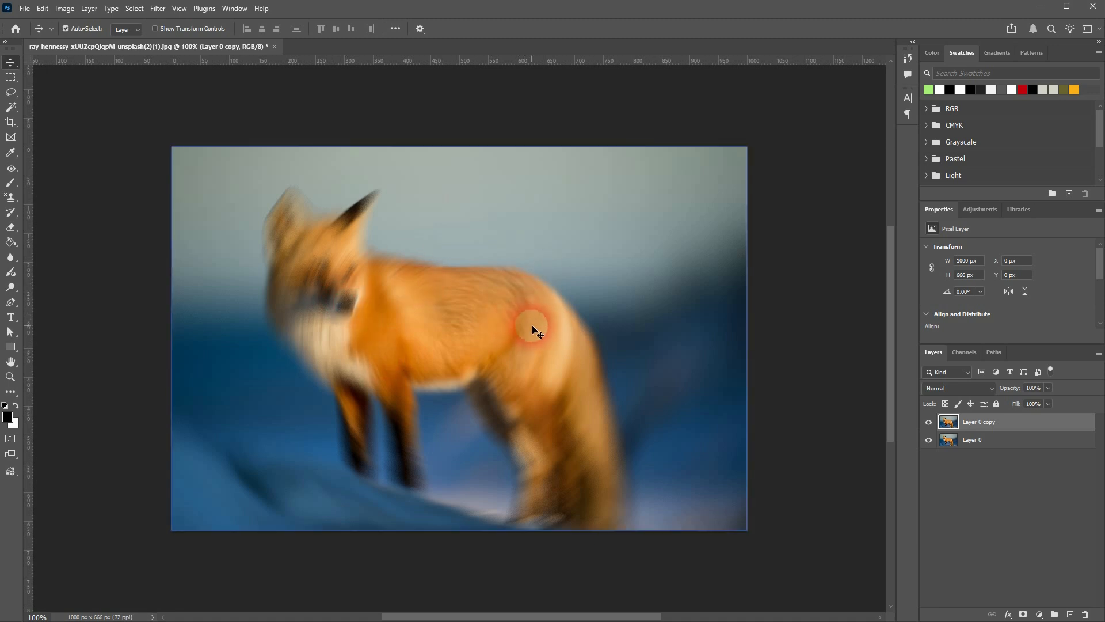
key(ctrl+z)
Step: Try a Radial Blur with the Zoom method, amount 10 and Good quality on Layer 0 copy, and undo it
click(180, 9)
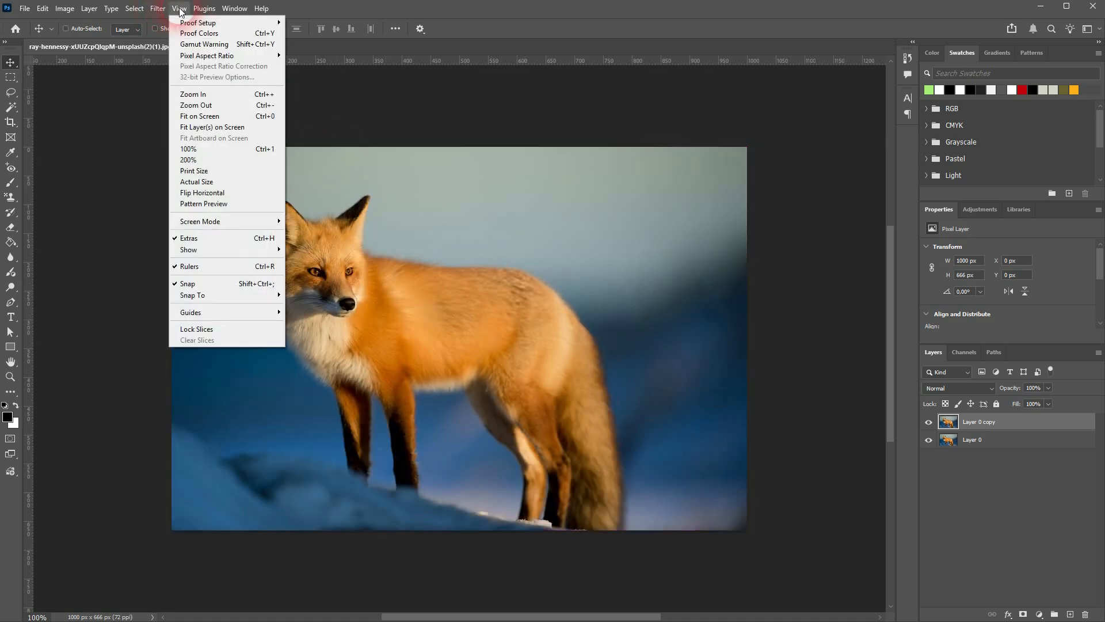
mouse_move(157, 8)
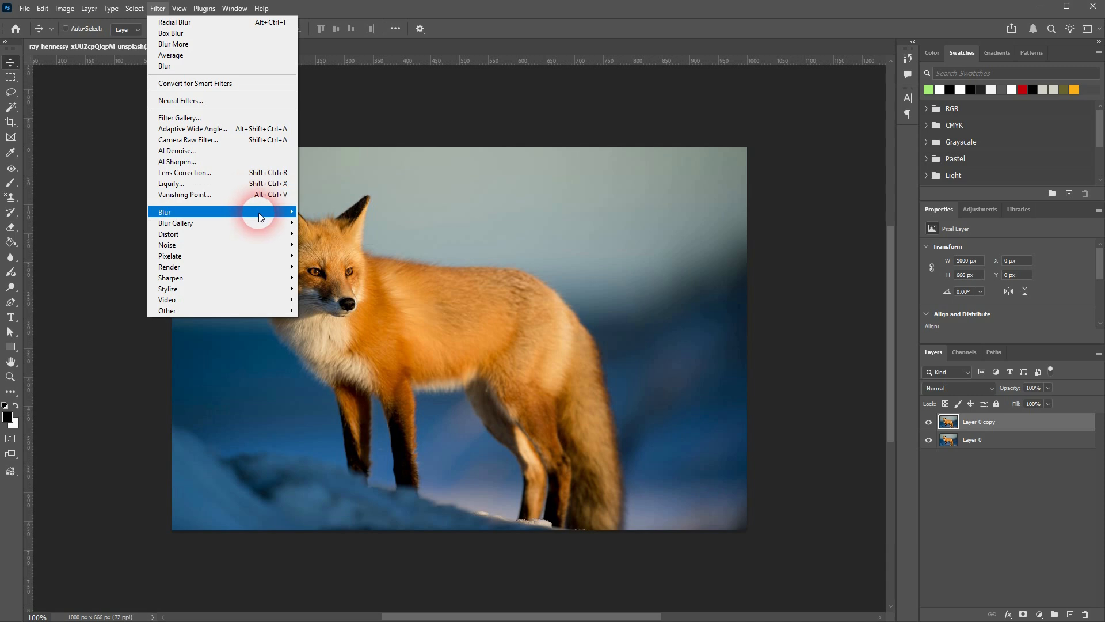
mouse_move(254, 212)
click(353, 286)
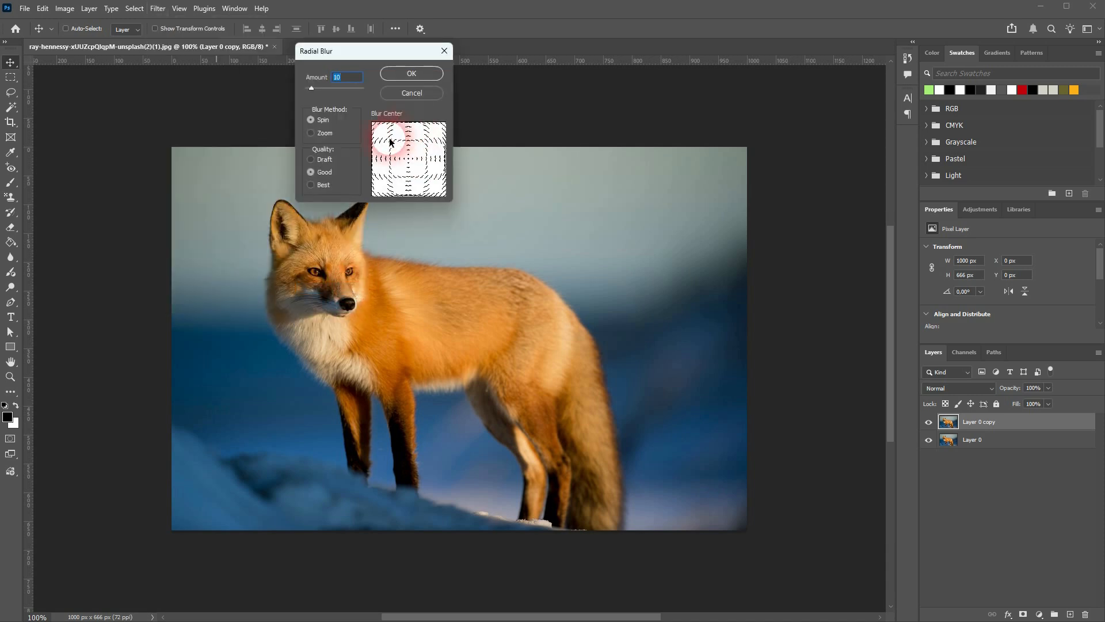
click(323, 134)
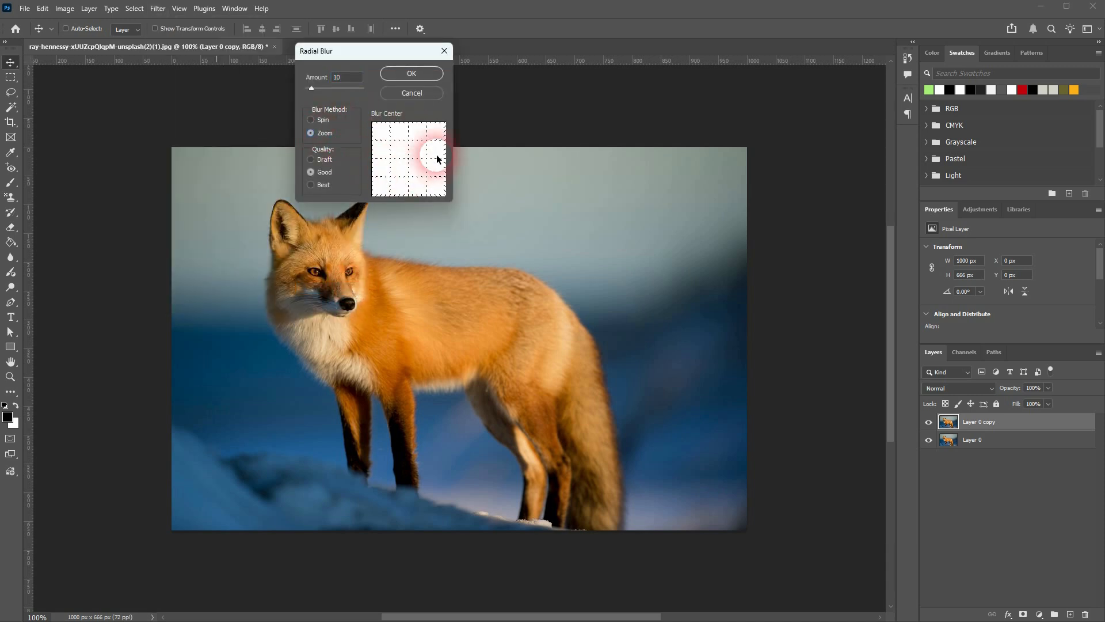
click(418, 74)
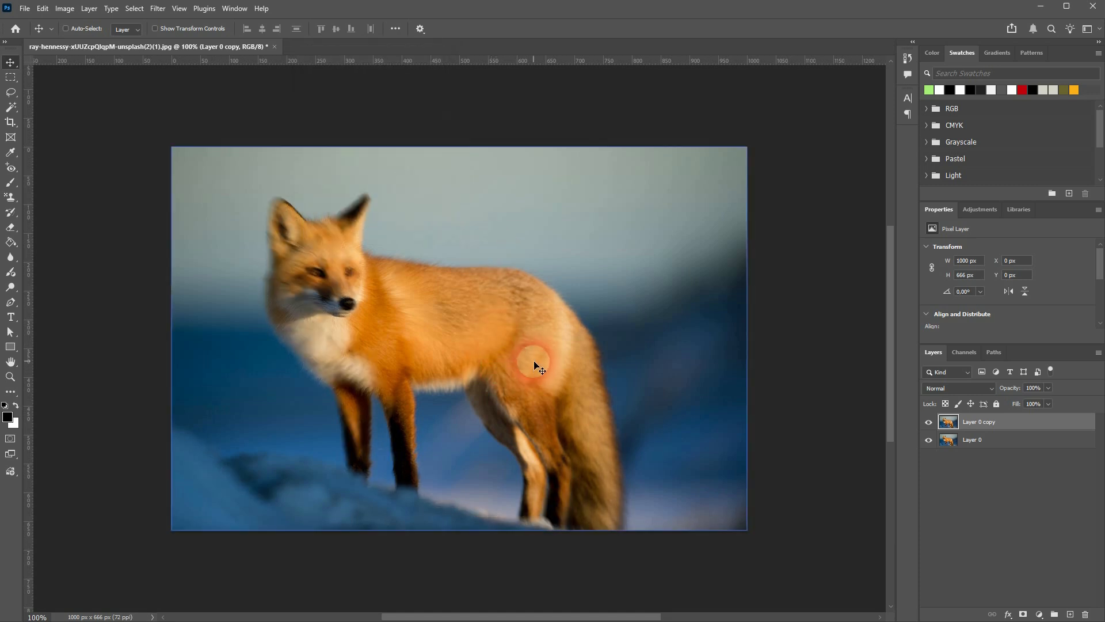
key(ctrl+z)
Step: Apply a Radial Blur to Layer 0 copy using the Zoom method, Draft quality and a much higher amount
click(159, 9)
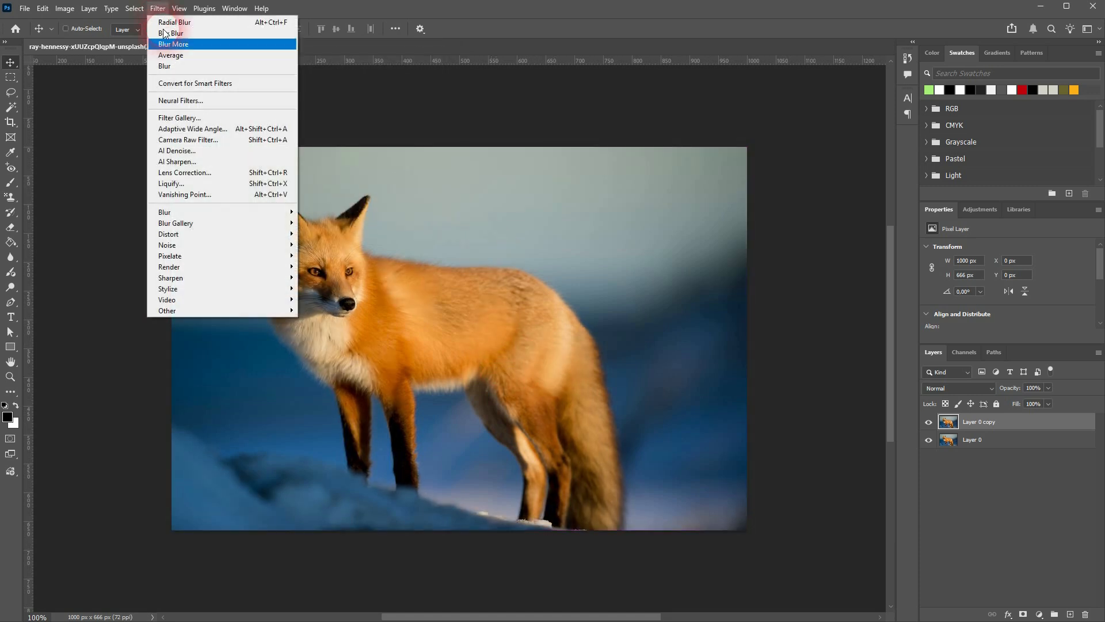
mouse_move(248, 212)
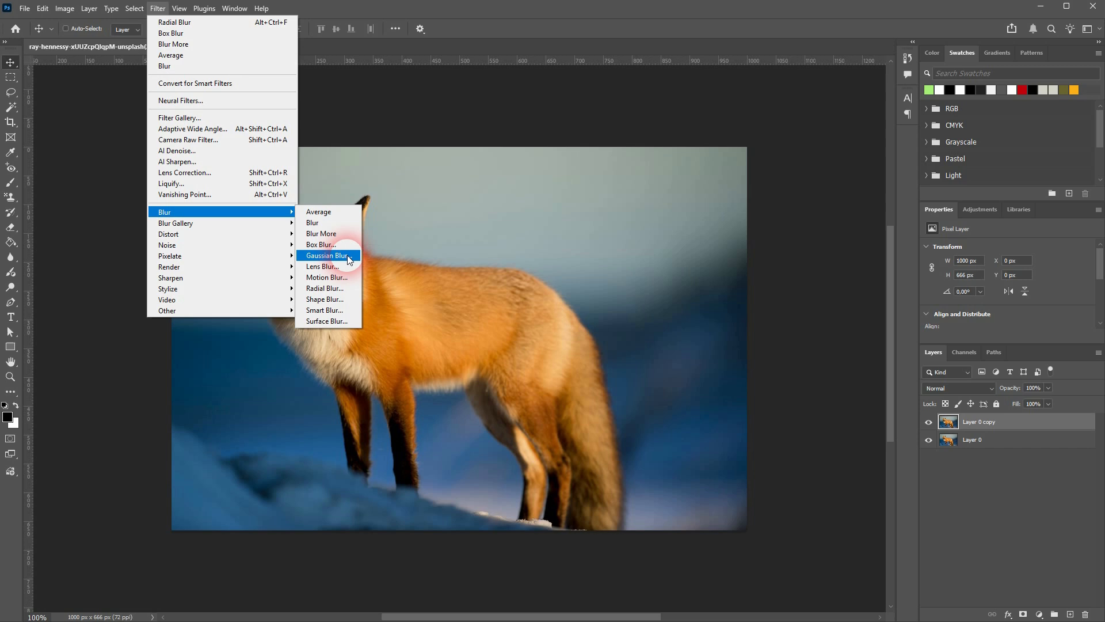
click(344, 288)
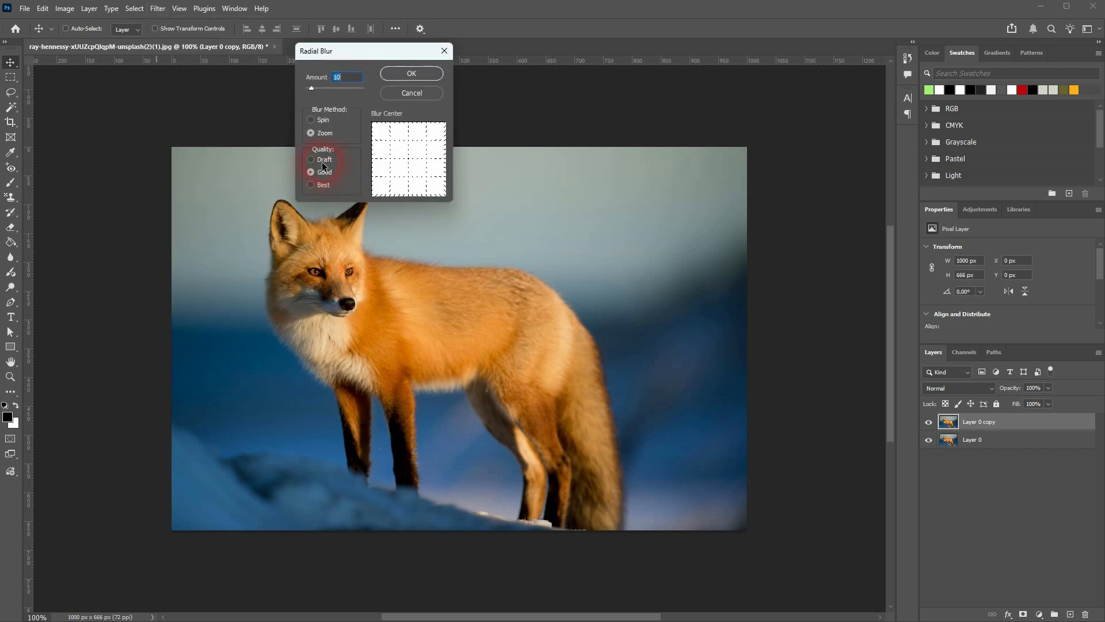
click(323, 186)
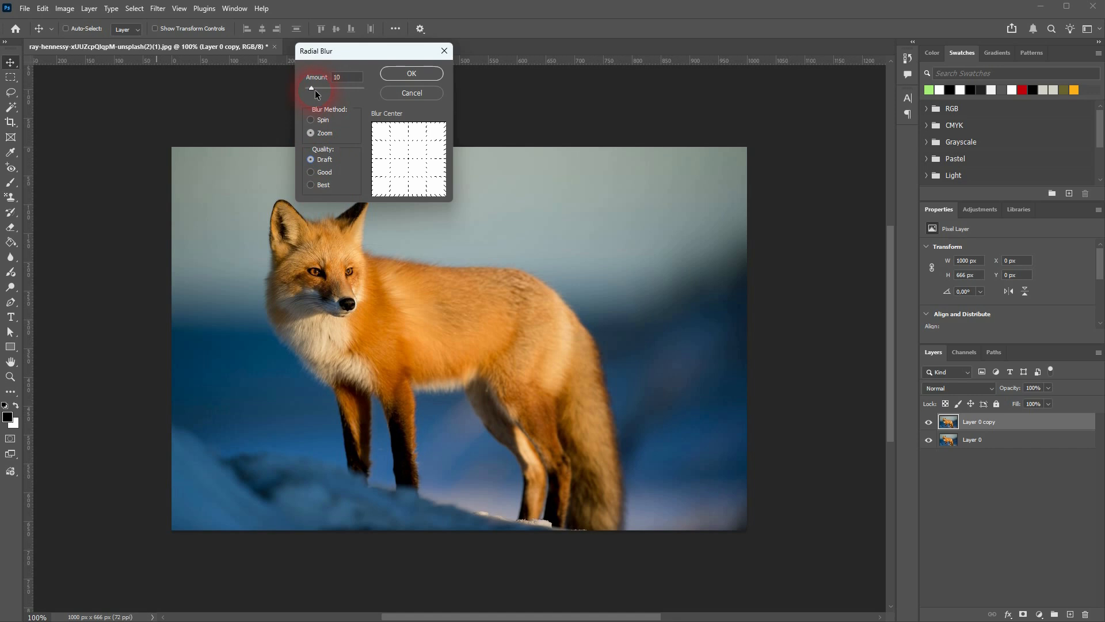
drag(315, 89, 355, 90)
click(427, 74)
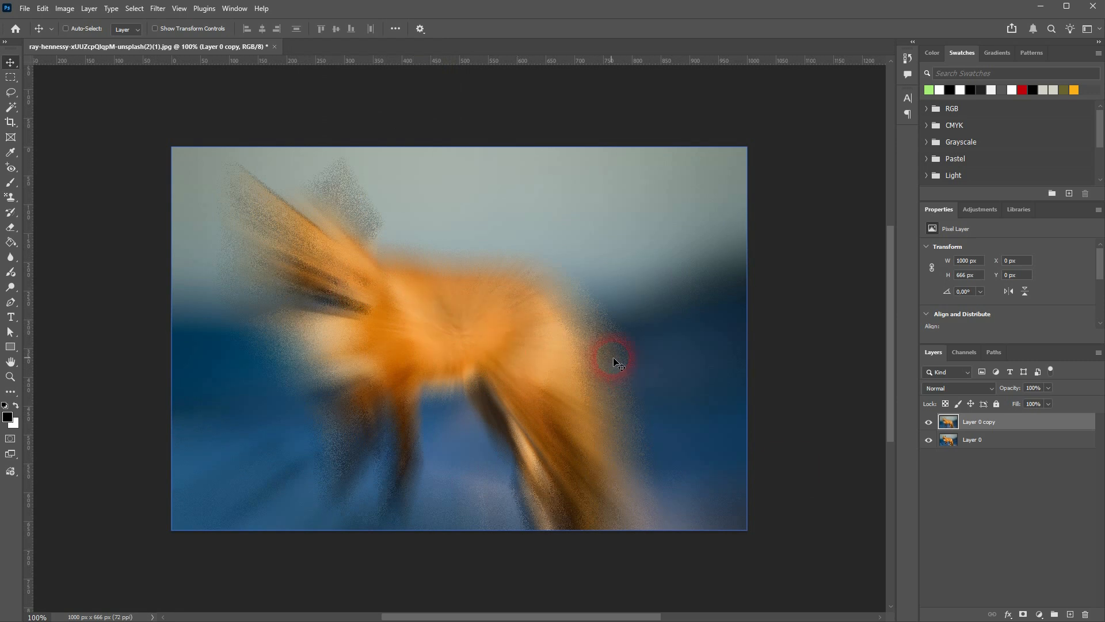
Step: Delete the radially blurred copy and make a fresh duplicate of Layer 0
click(1087, 615)
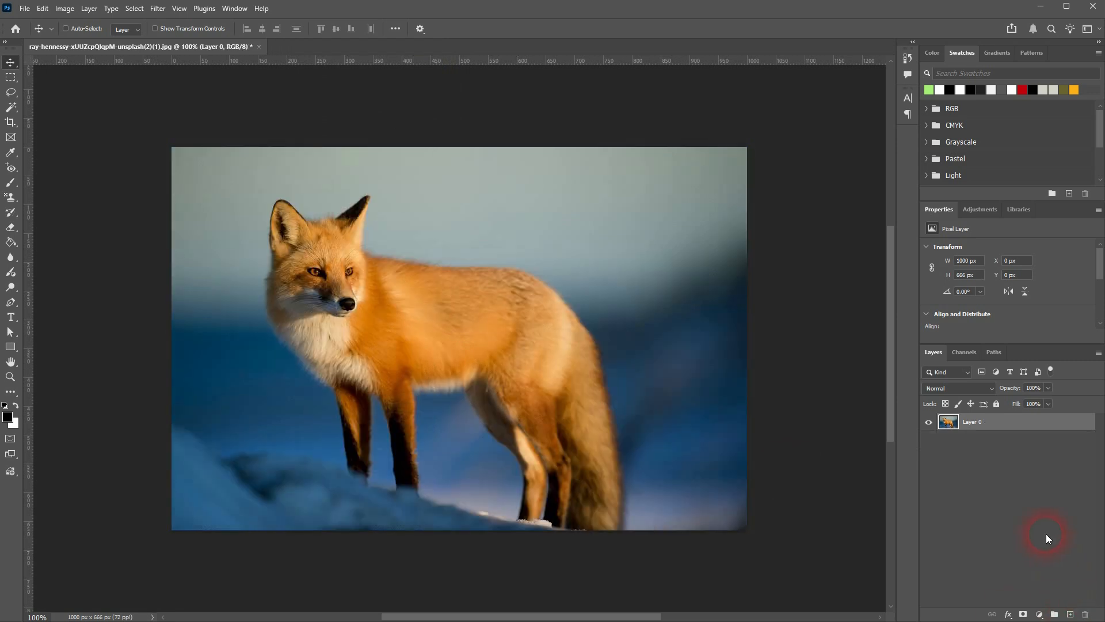
key(ctrl+j)
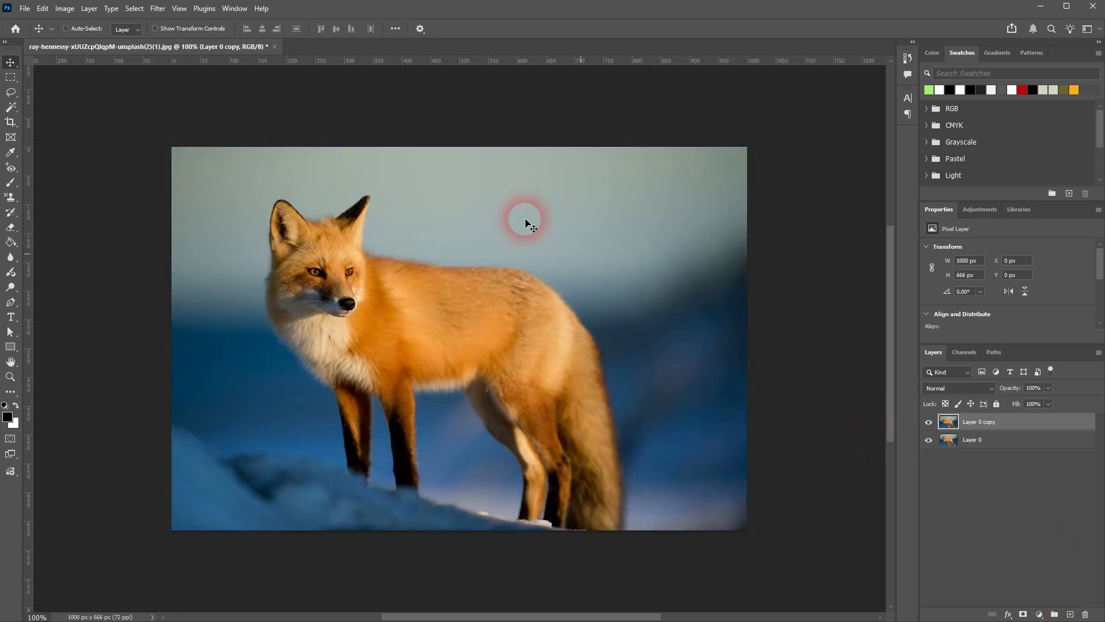
Step: Preview a Shape Blur on Layer 0 copy with the radius raised to 41 pixels
click(162, 13)
click(233, 213)
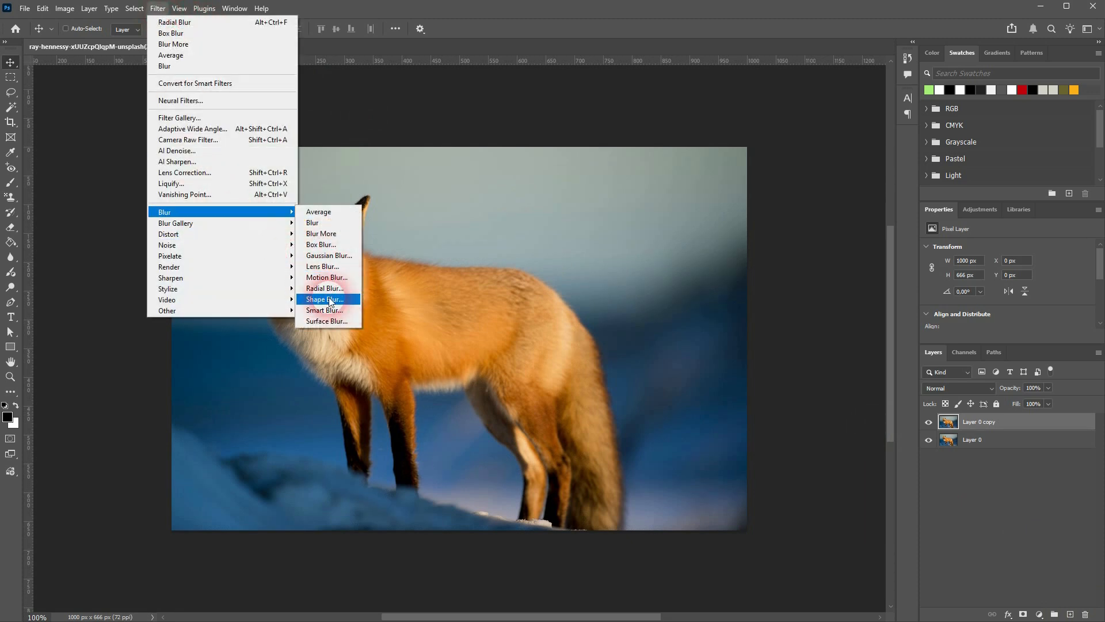
click(325, 299)
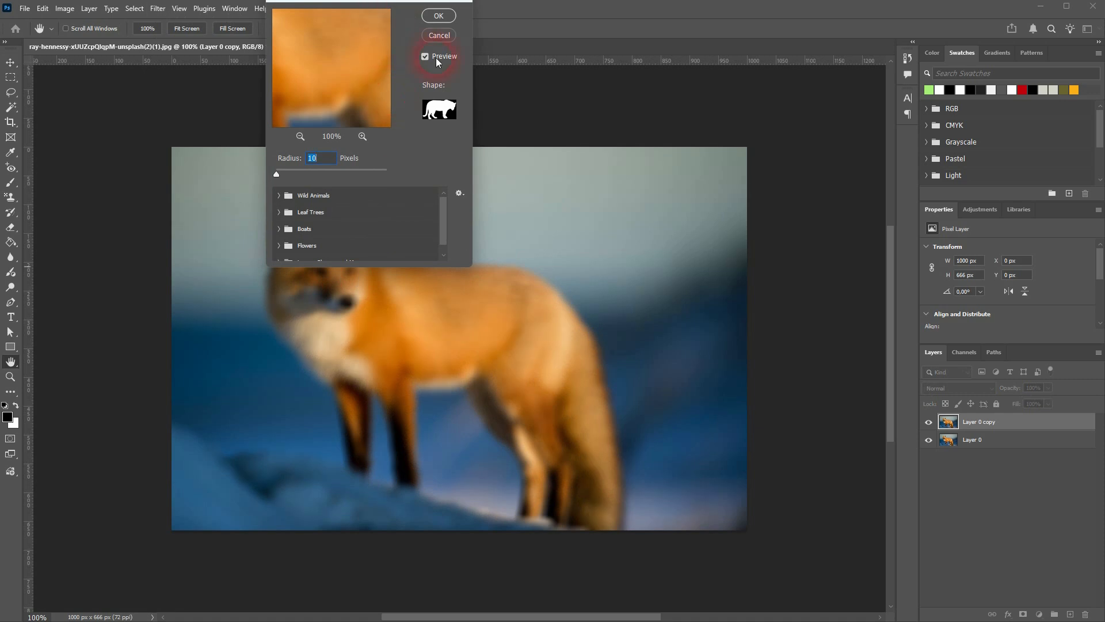
drag(396, 1, 758, 135)
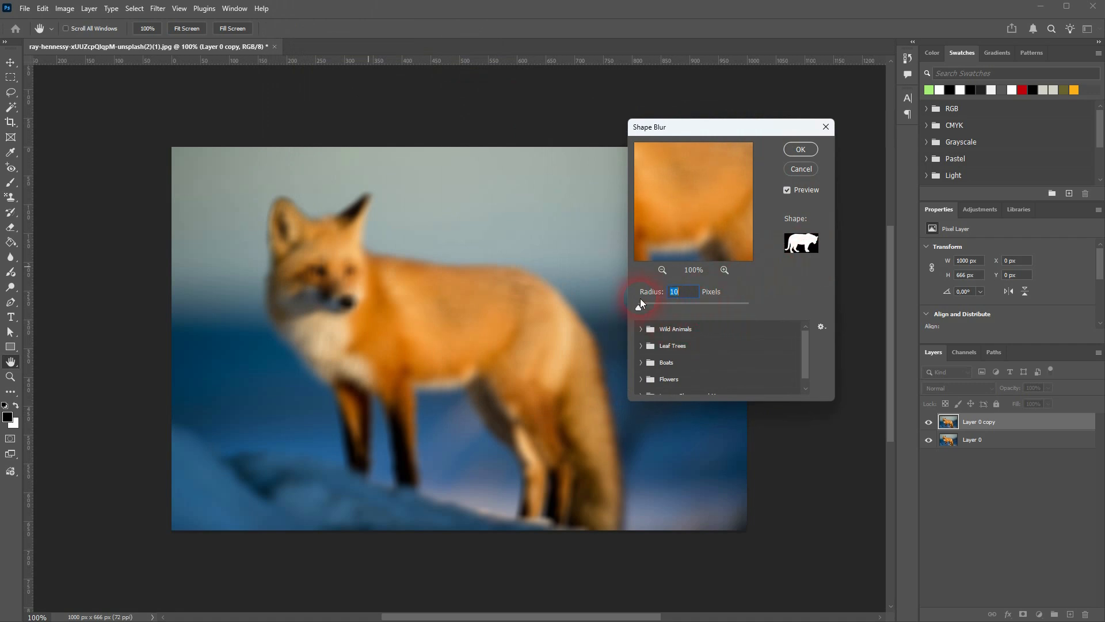
drag(640, 306, 641, 306)
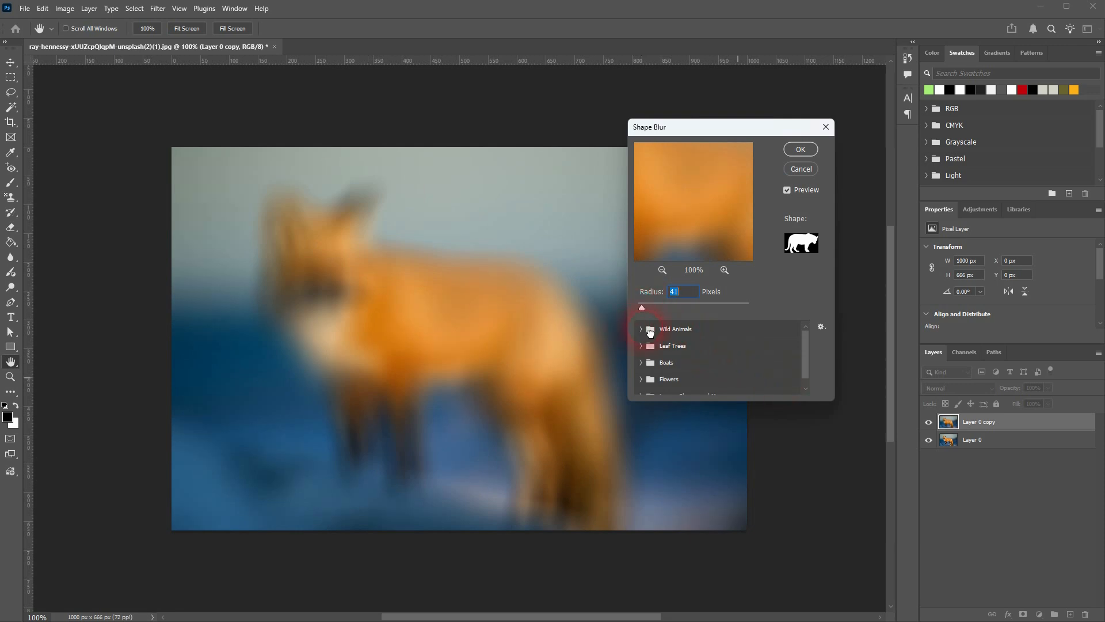
Step: Try the gorilla and moose shapes from Wild Animals and the first Leaf Trees shape for the blur, and cancel the filter
click(651, 331)
click(683, 372)
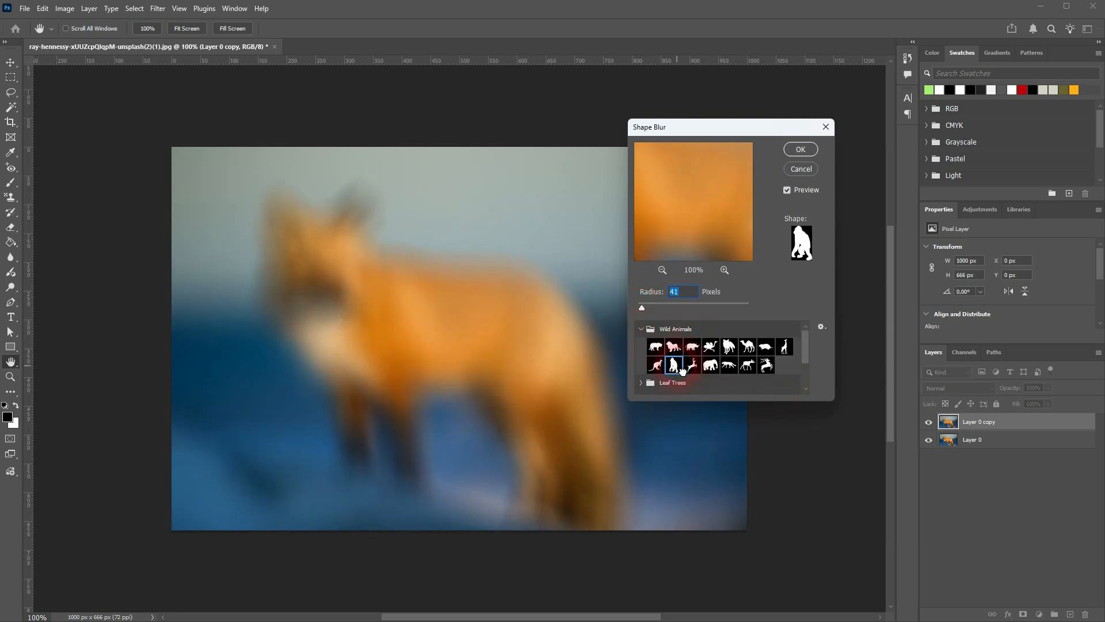
click(748, 367)
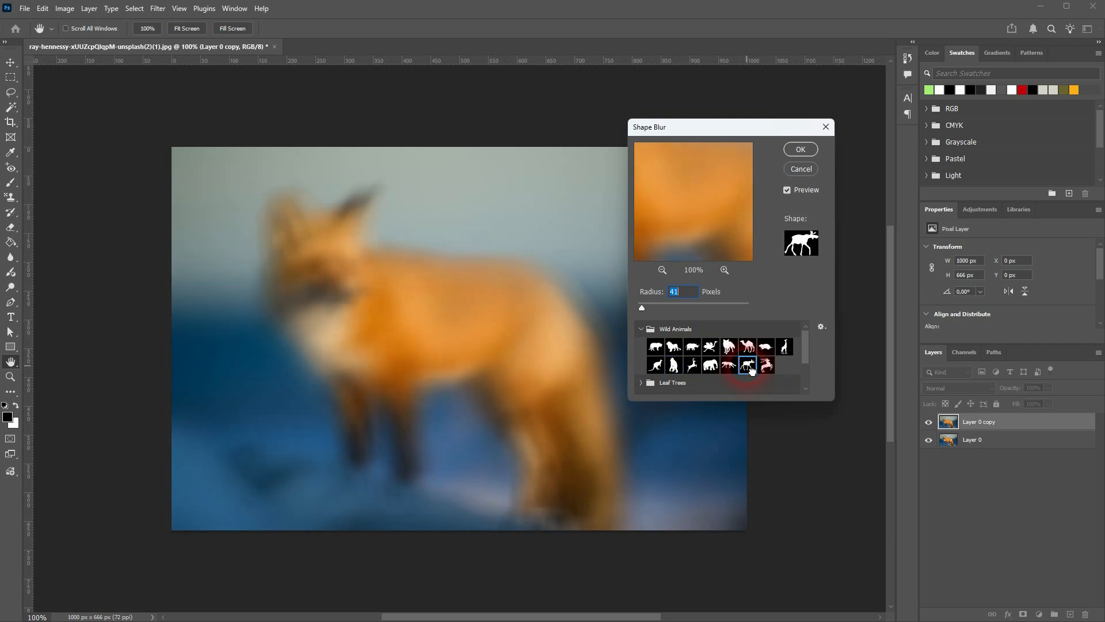
click(642, 329)
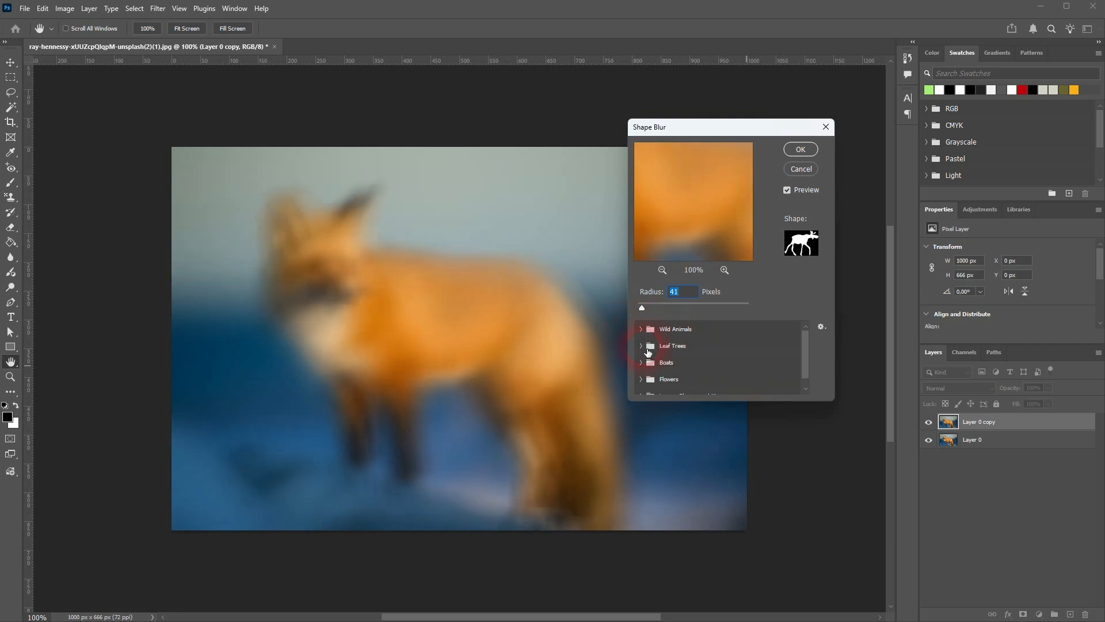
click(642, 346)
click(657, 364)
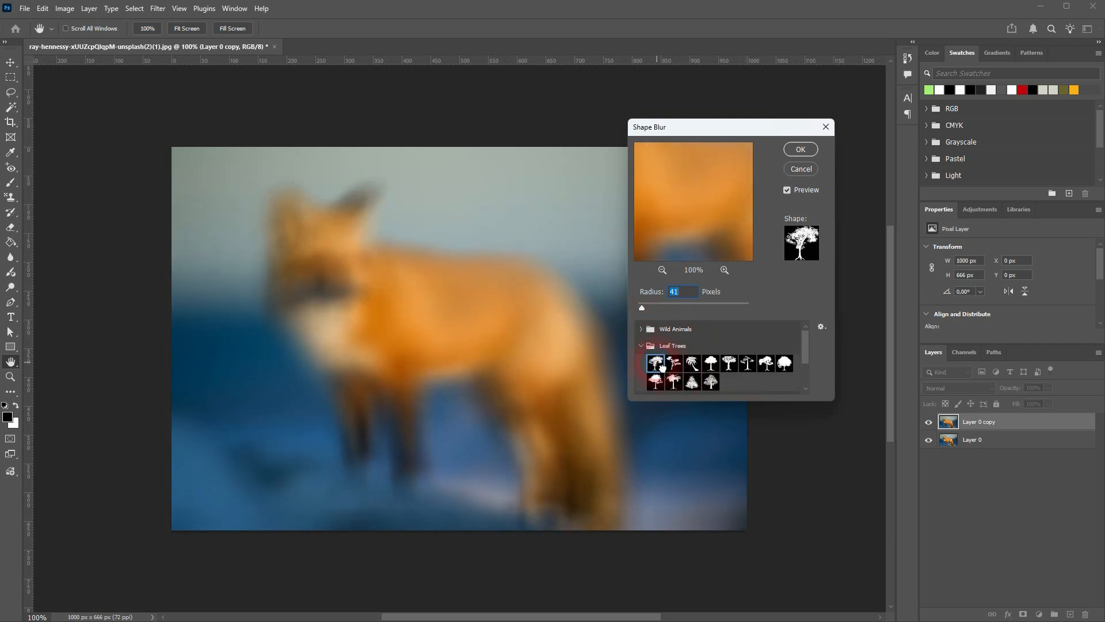
click(801, 169)
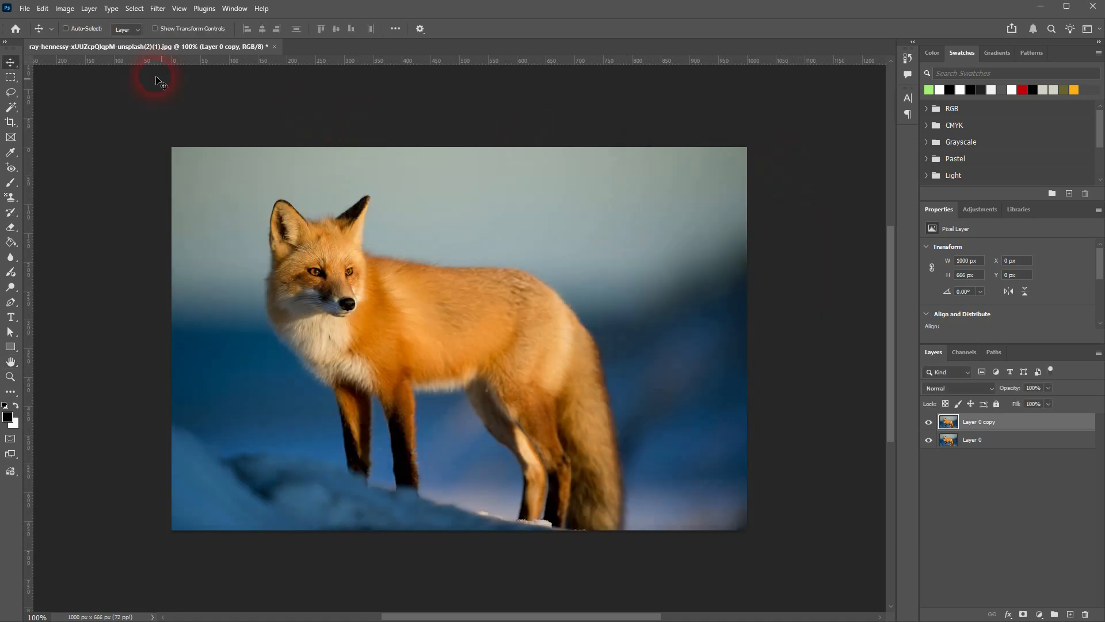
Step: Apply a Smart Blur to Layer 0 copy with radius 25.4, threshold 40.6, Low quality and Normal mode
click(155, 8)
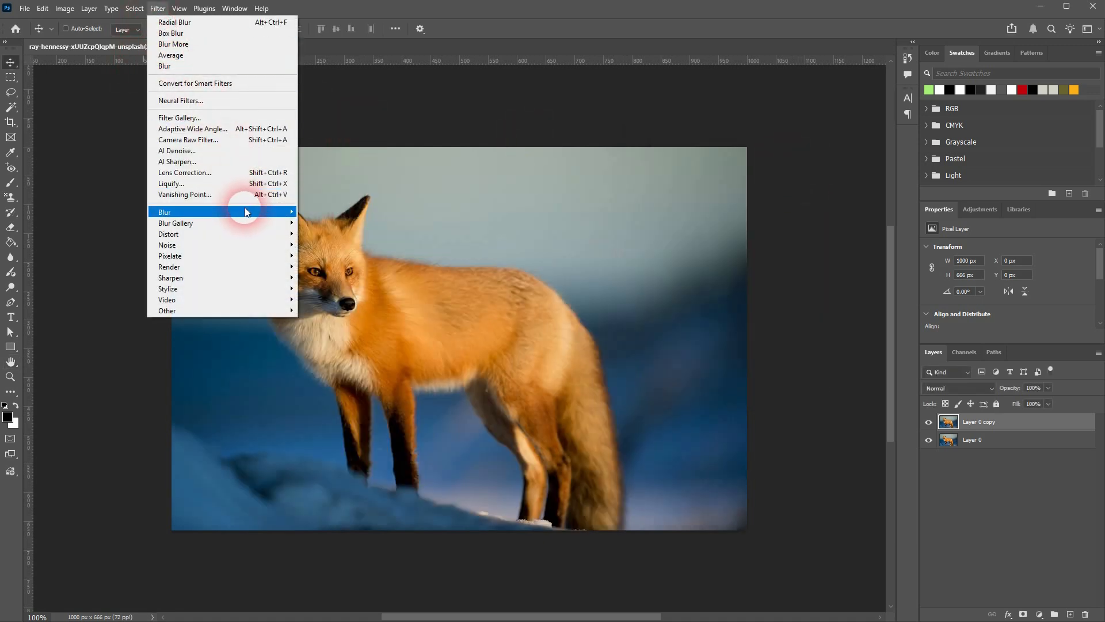
mouse_move(246, 213)
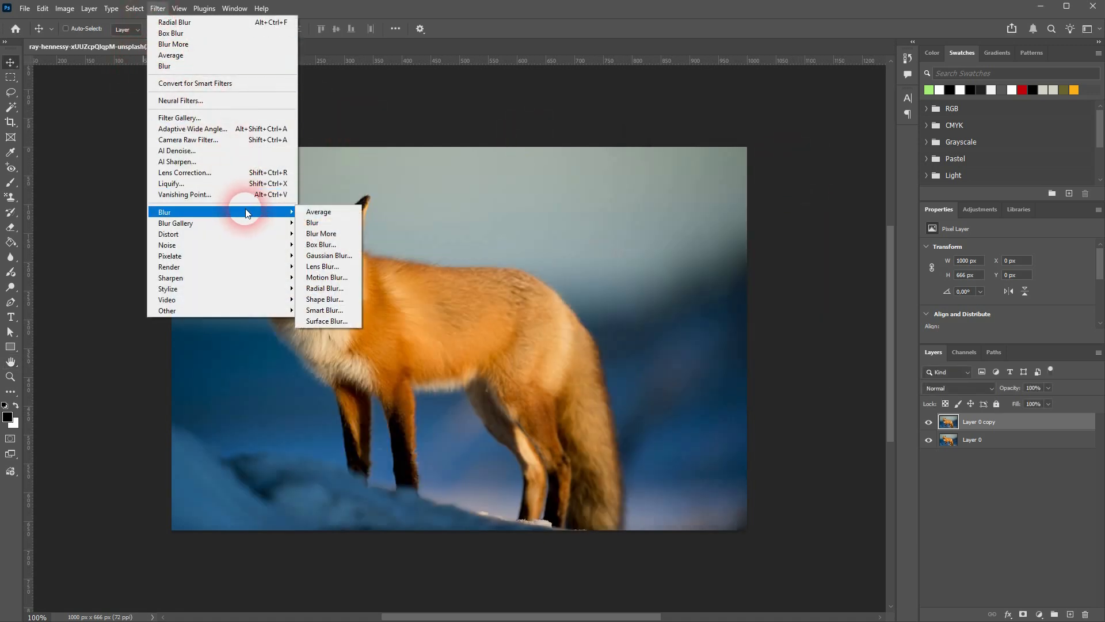
click(336, 309)
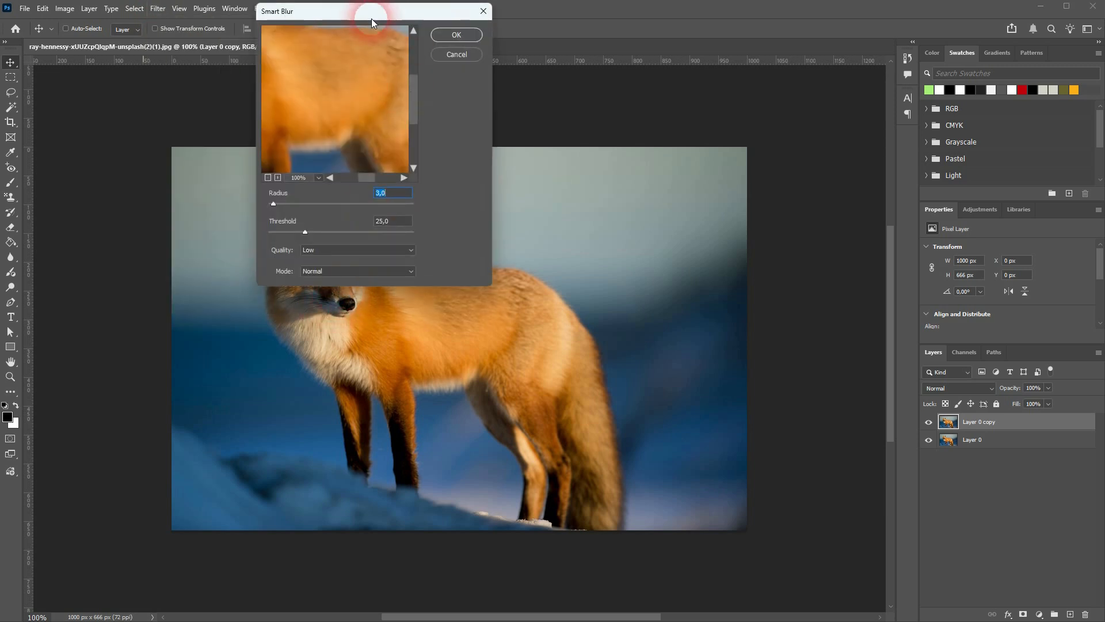
drag(371, 18, 771, 164)
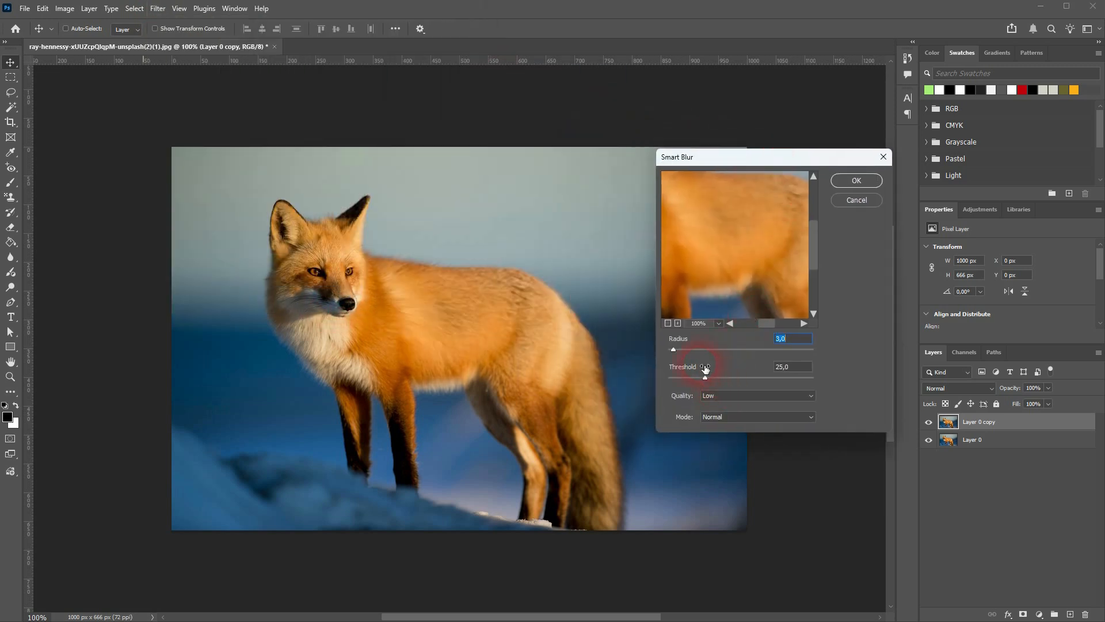
drag(675, 350, 775, 351)
click(744, 270)
click(765, 324)
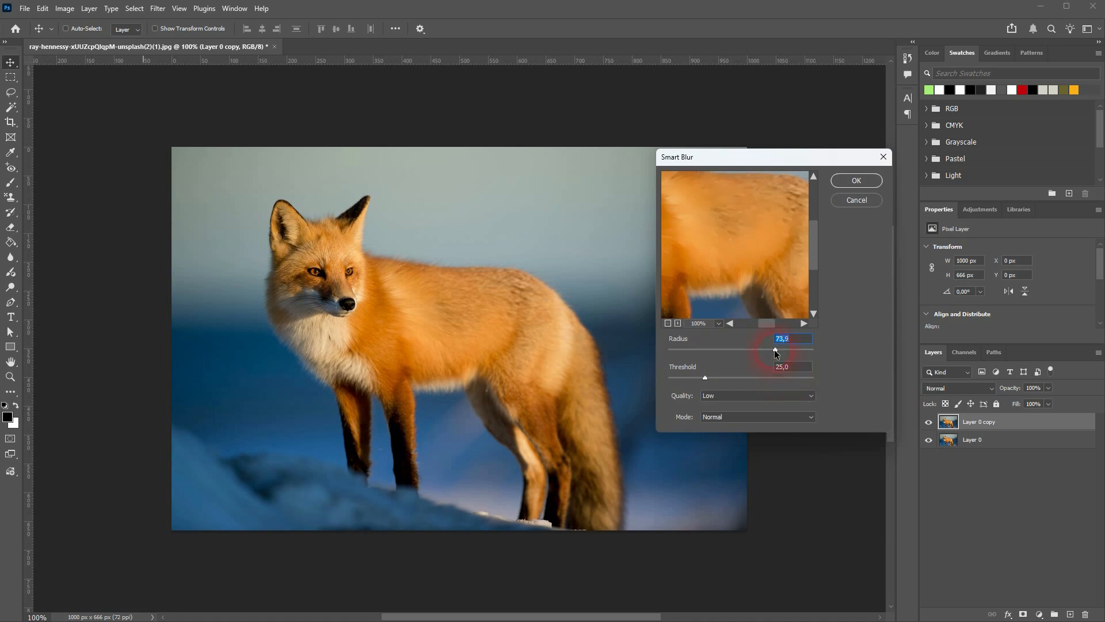
drag(707, 378, 730, 377)
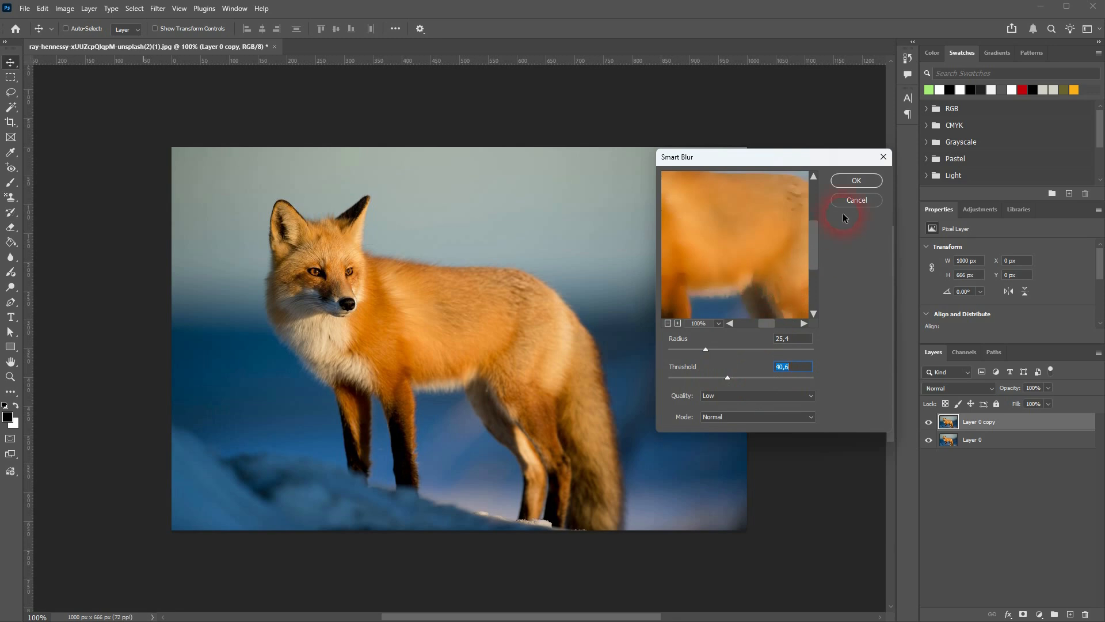
click(856, 182)
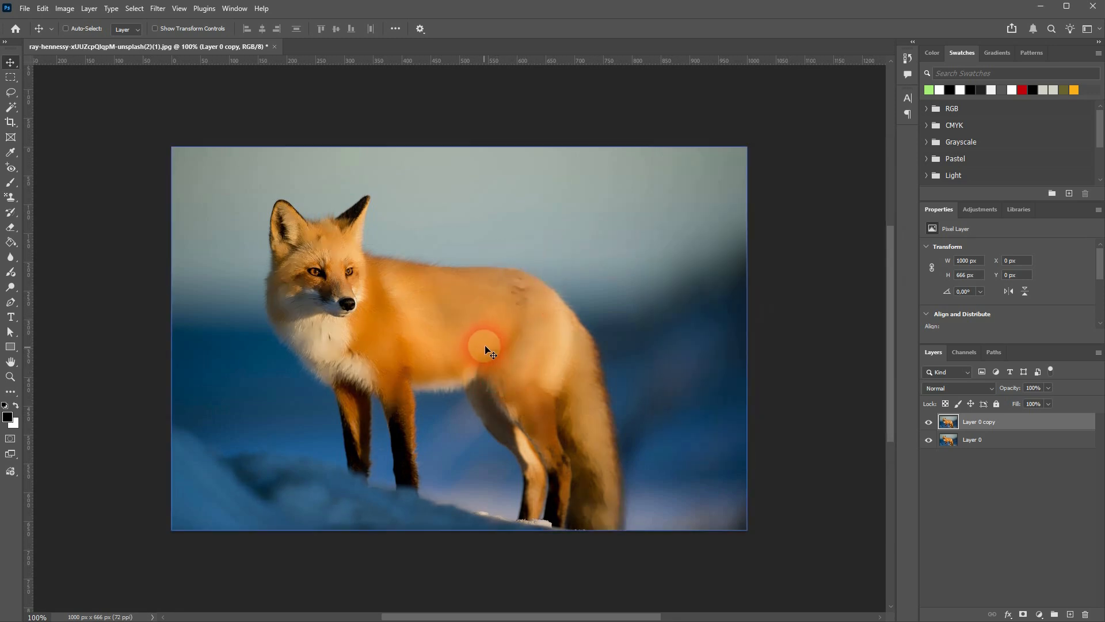
Step: Delete the smart-blurred copy and duplicate Layer 0 again
click(938, 498)
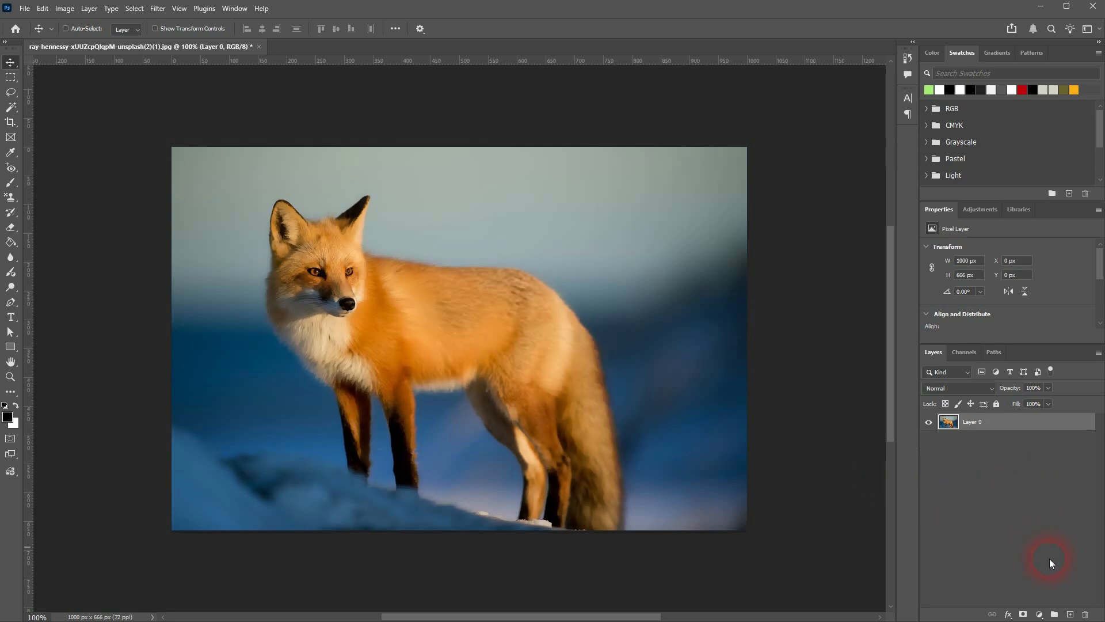
key(ctrl)
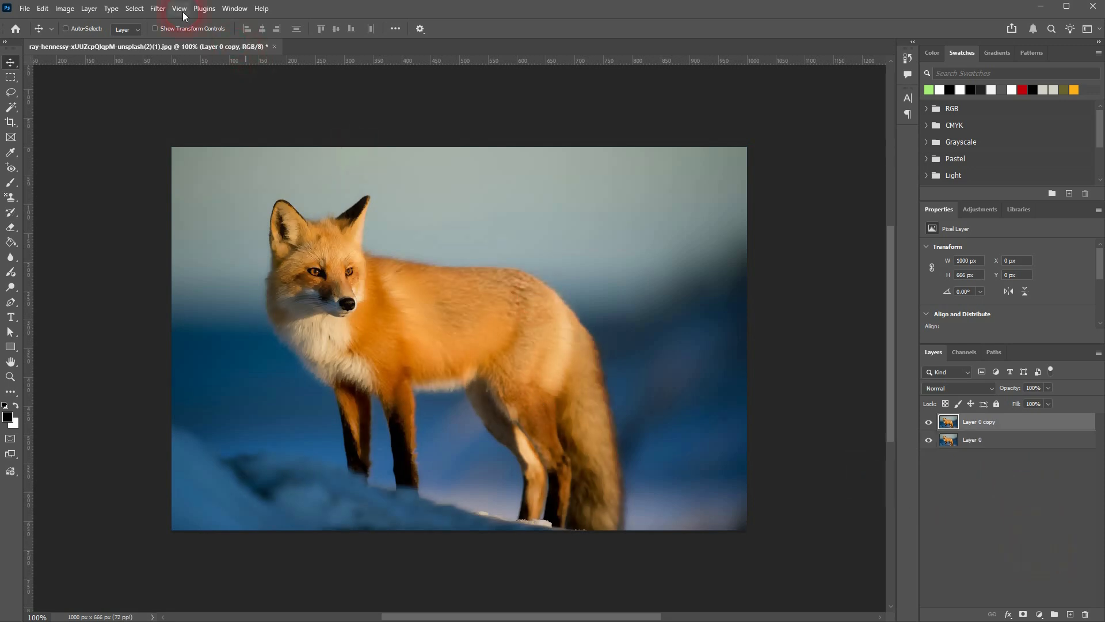
Step: Start a Surface Blur on Layer 0 copy and preview it with a radius of 78 pixels
click(158, 8)
mouse_move(259, 210)
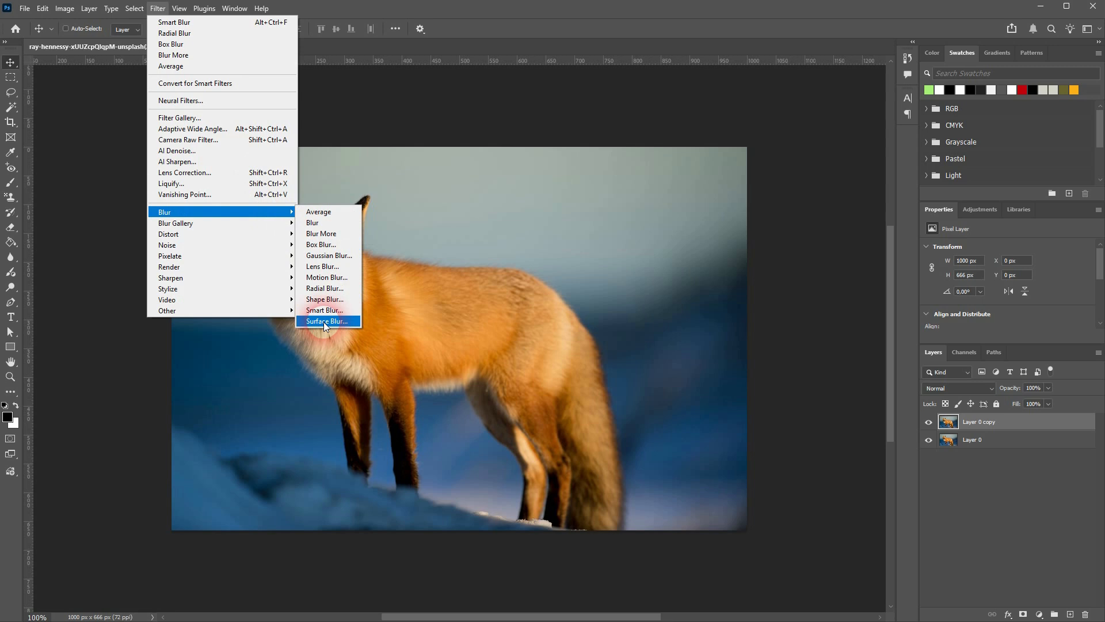
click(325, 322)
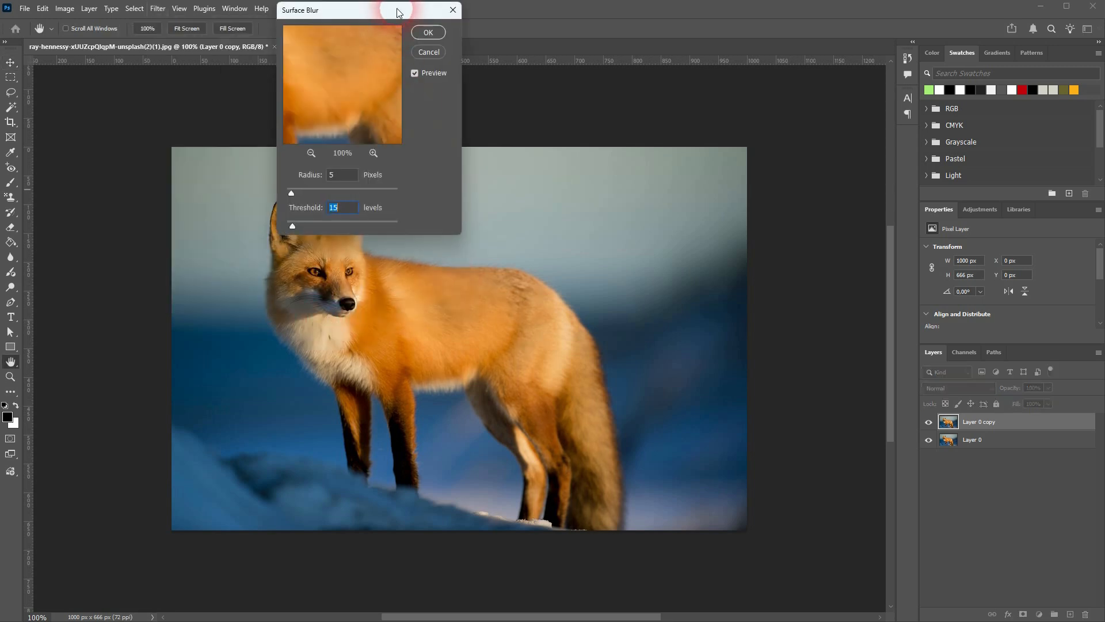
drag(400, 13, 810, 165)
drag(767, 260, 743, 276)
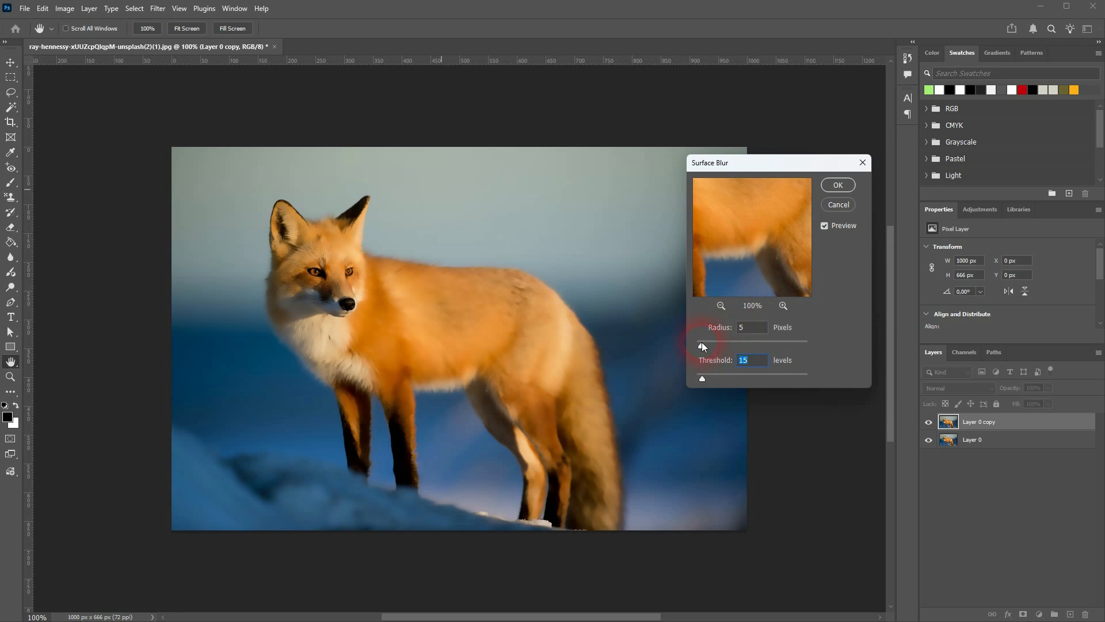
drag(702, 346, 783, 343)
drag(746, 294, 730, 276)
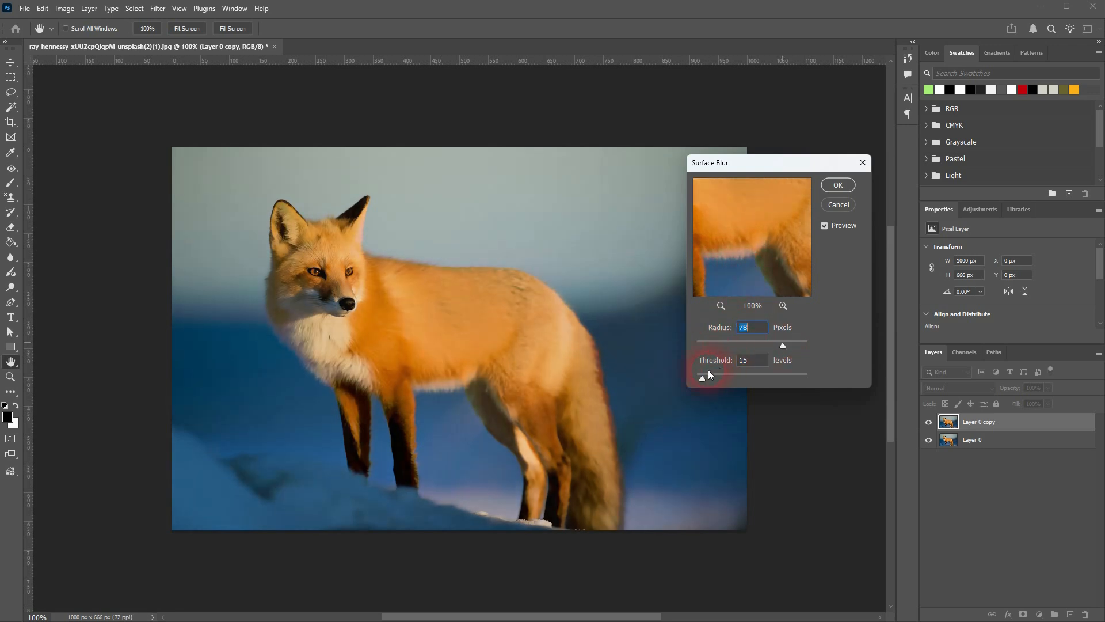
Step: Set the Surface Blur threshold to 22 levels and the radius to 100 pixels, and apply the filter
drag(703, 376, 726, 375)
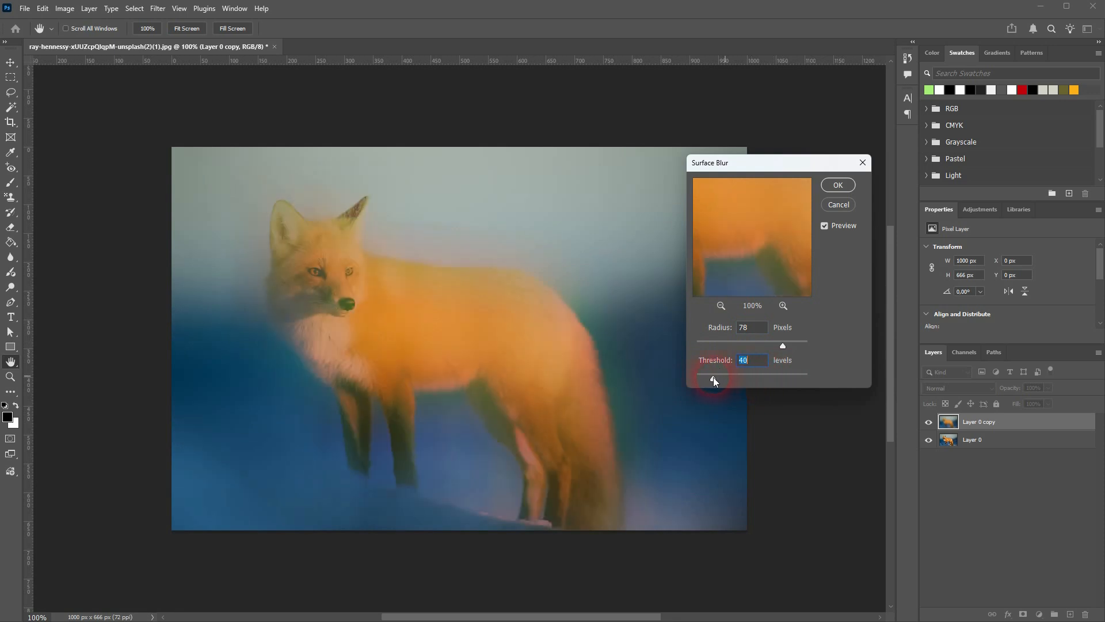
drag(713, 378, 706, 378)
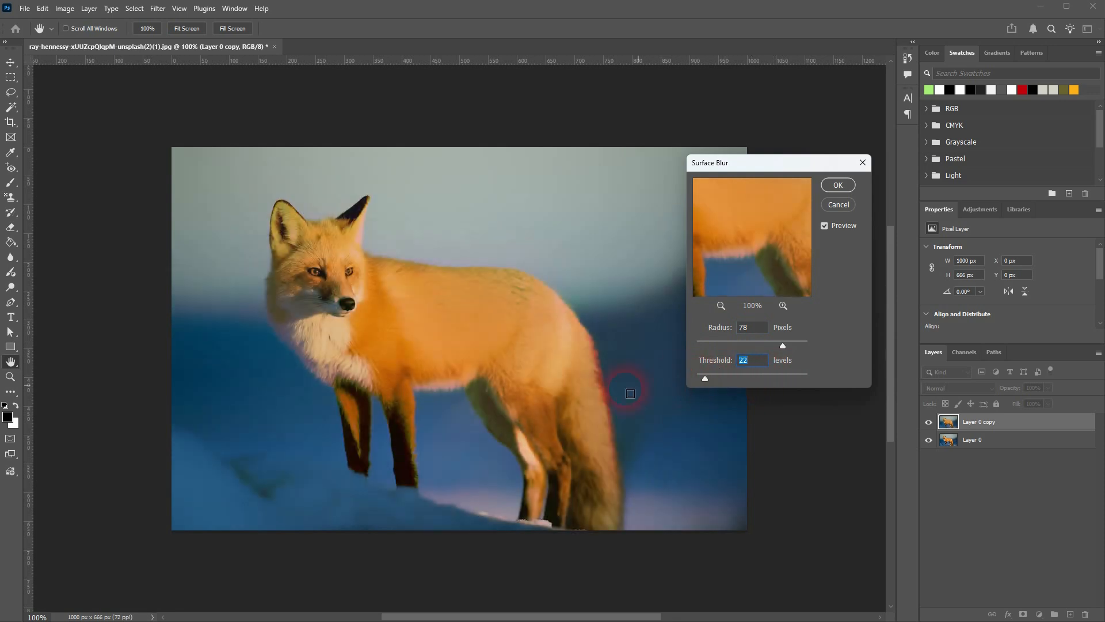
drag(785, 344, 821, 344)
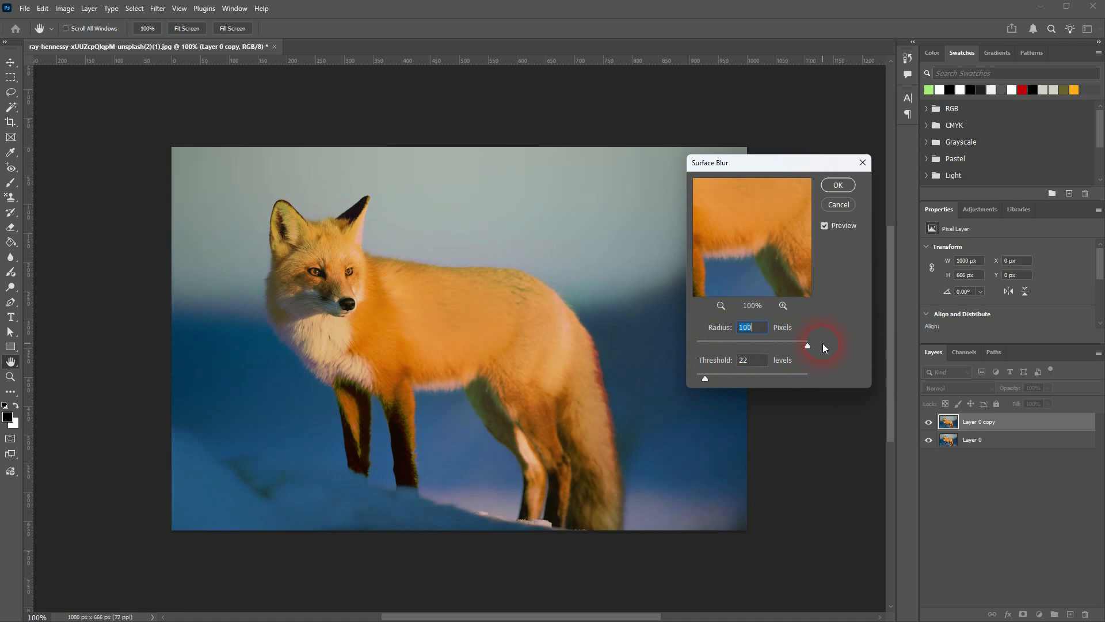
click(839, 185)
Step: Toggle the visibility of Layer 0 copy to compare the surface-blurred fox with the original
click(929, 423)
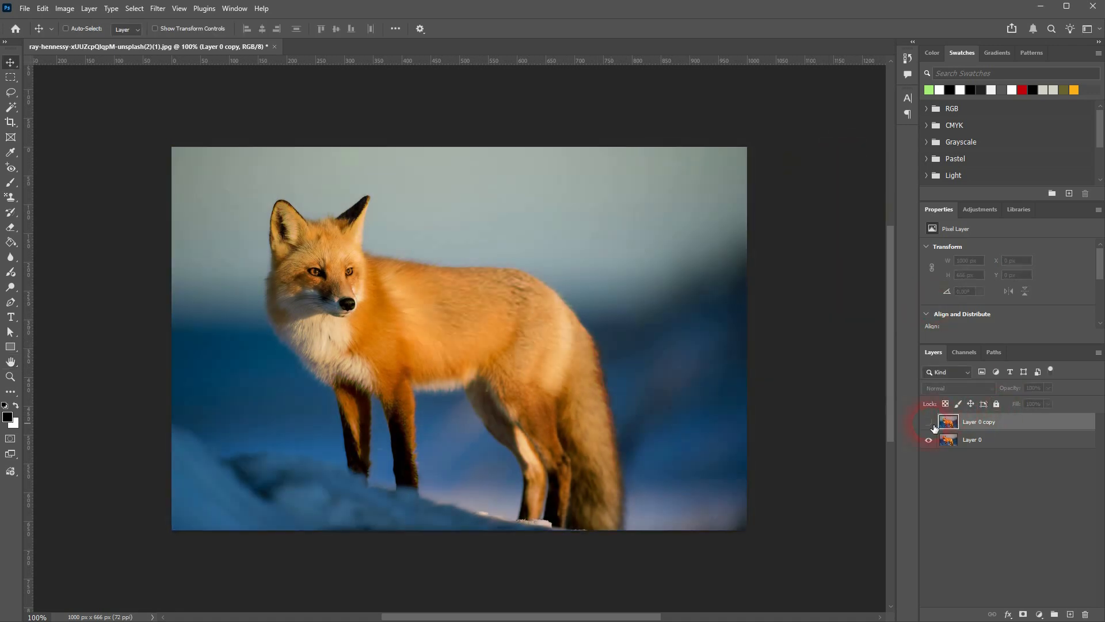
click(929, 424)
click(929, 423)
click(929, 423)
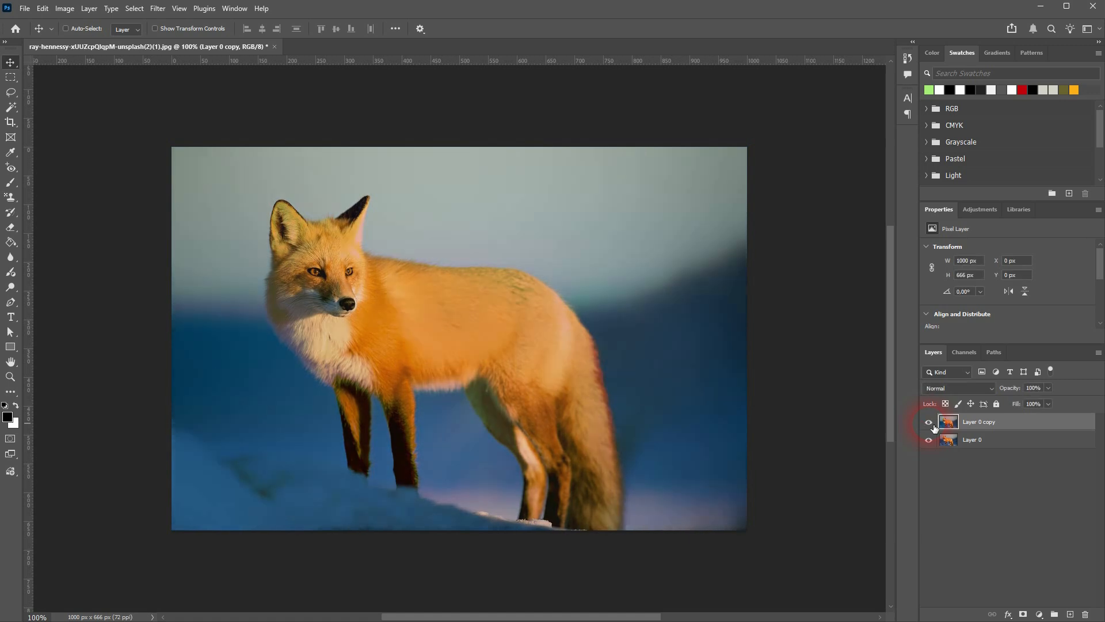